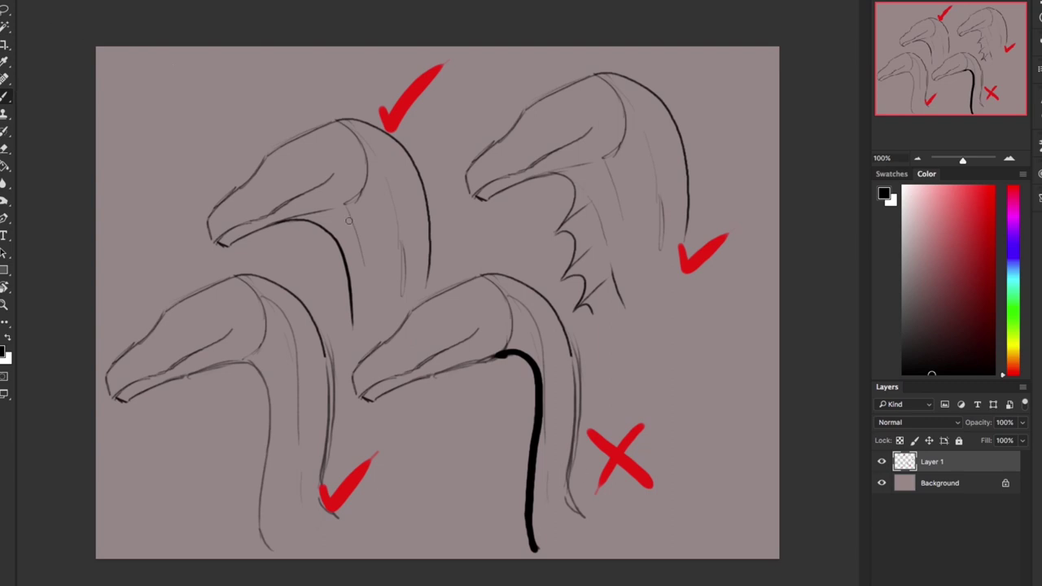
Draw an eye on the upper-left dragon head, cross out the lower-right head's eye, and darken the upper-left head's jaw and neck contours.
mouse_move(279, 171)
mouse_down()
mouse_move(296, 164)
mouse_move(279, 173)
mouse_up()
mouse_move(410, 330)
mouse_down()
mouse_move(430, 326)
mouse_move(418, 340)
mouse_up()
drag(362, 149, 354, 201)
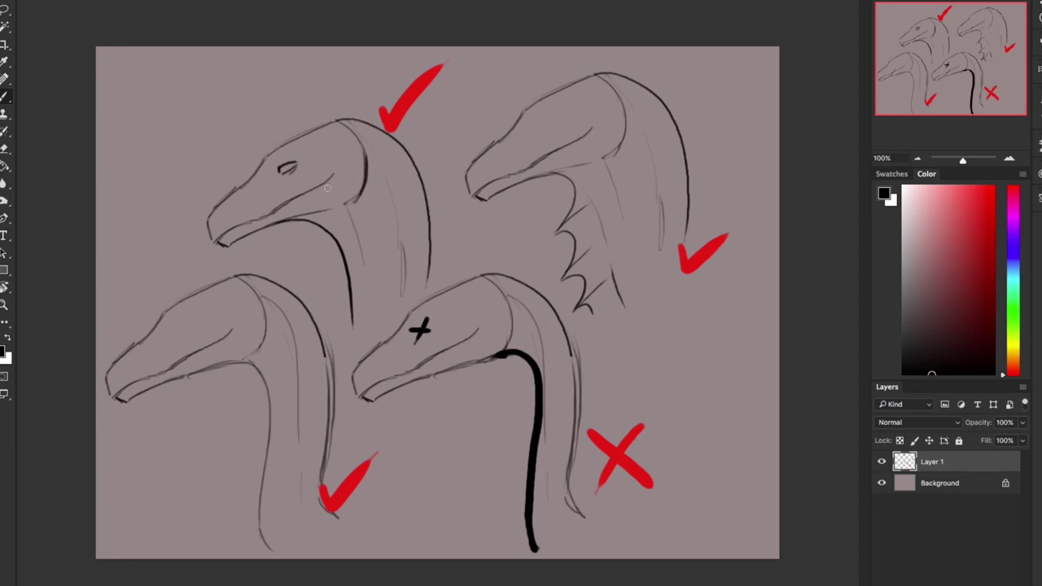
mouse_move(293, 218)
mouse_down()
mouse_move(324, 230)
mouse_move(357, 303)
mouse_up()
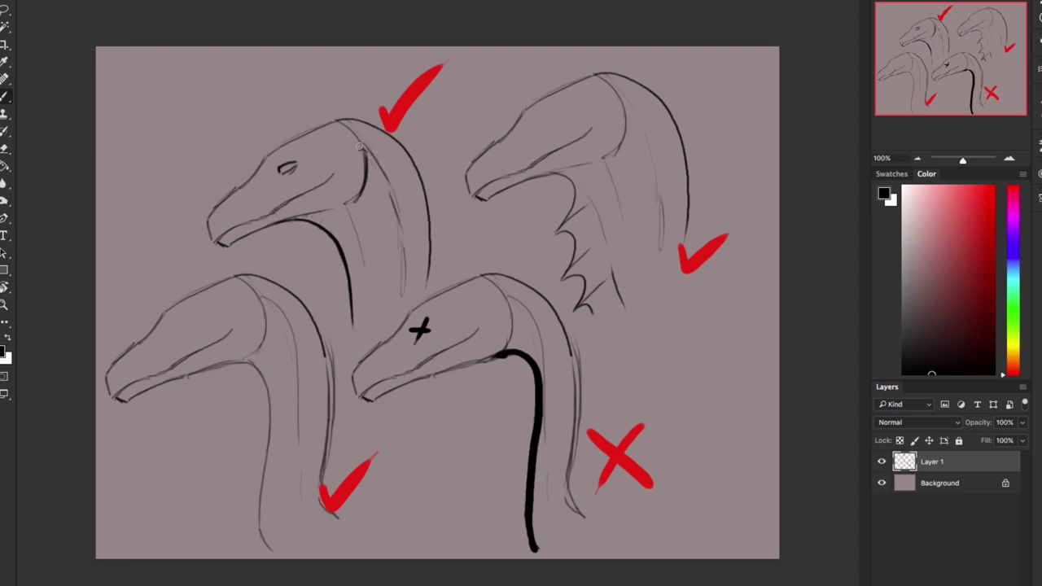
mouse_move(348, 120)
mouse_down()
mouse_move(403, 146)
mouse_move(422, 188)
mouse_up()
Darken the lower-left dragon's throat line, and add an arrow toward the upper-left neck and stronger throat spikes on the upper-right dragon.
mouse_move(191, 373)
mouse_down()
mouse_move(220, 389)
mouse_move(262, 376)
mouse_move(265, 492)
mouse_up()
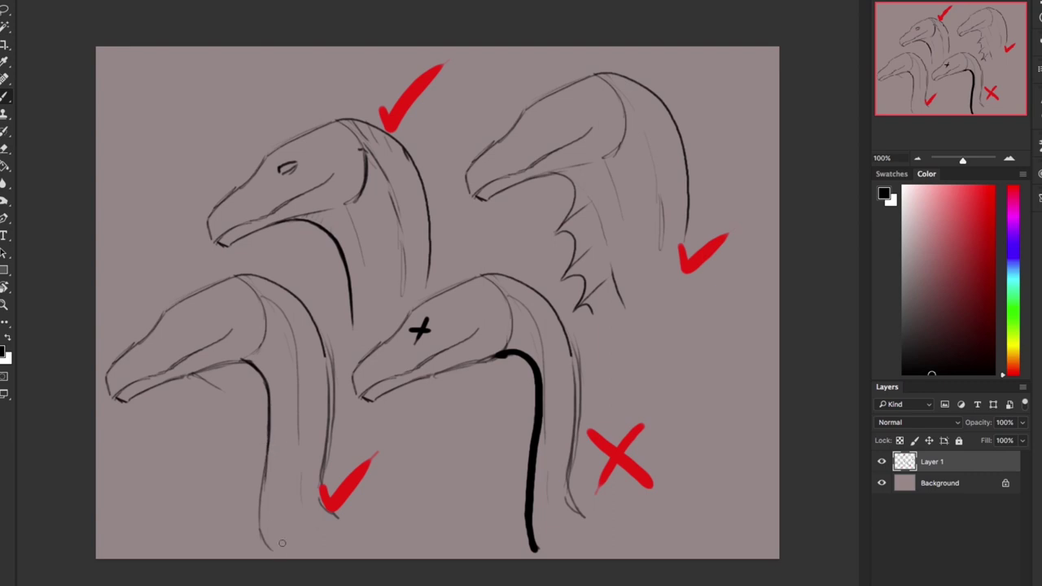
drag(472, 218, 453, 222)
mouse_move(449, 217)
mouse_down()
mouse_move(438, 228)
mouse_move(449, 235)
mouse_up()
mouse_move(574, 227)
mouse_down()
mouse_move(565, 279)
mouse_move(587, 288)
mouse_move(578, 307)
mouse_move(582, 299)
mouse_move(591, 312)
mouse_move(592, 345)
mouse_move(623, 305)
mouse_up()
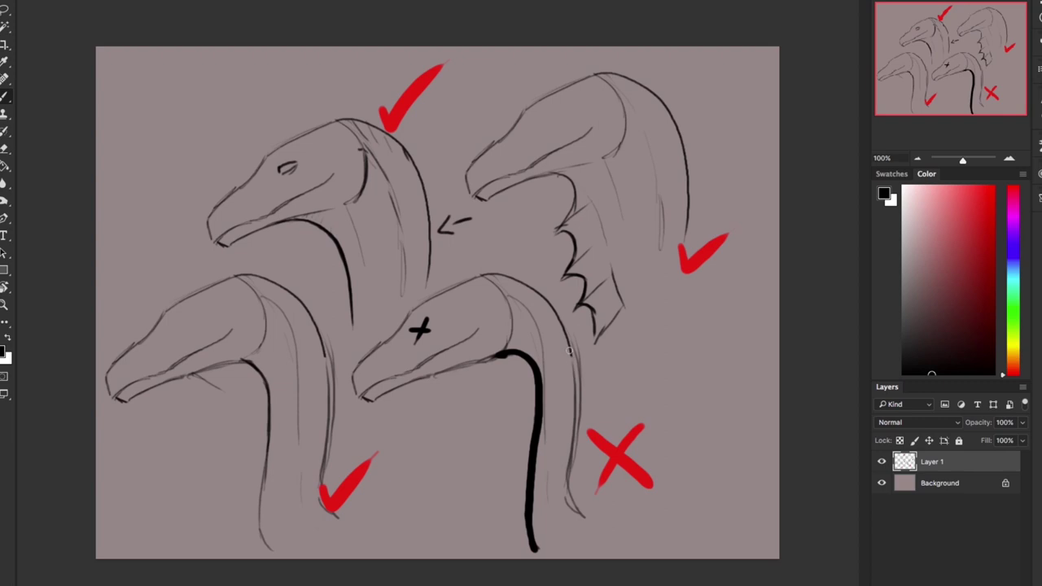
Thicken the back of the neck and the jaw on the red-crossed dragon, and draw an eye on the upper-right head.
mouse_move(568, 352)
mouse_down()
mouse_move(564, 486)
mouse_move(586, 516)
mouse_up()
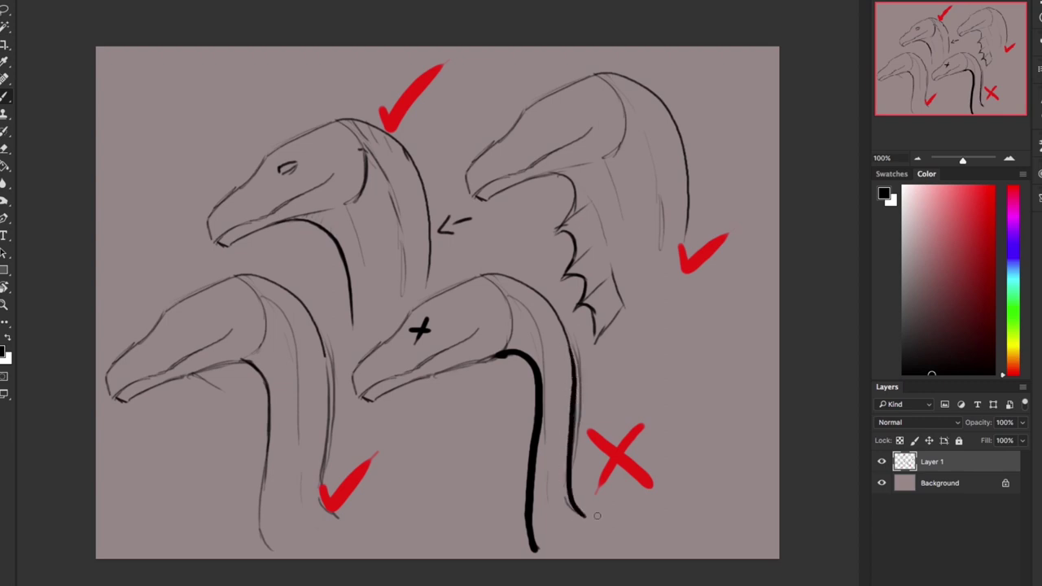
mouse_move(500, 353)
mouse_down()
mouse_move(368, 401)
mouse_move(448, 383)
mouse_move(488, 356)
mouse_move(396, 391)
mouse_up()
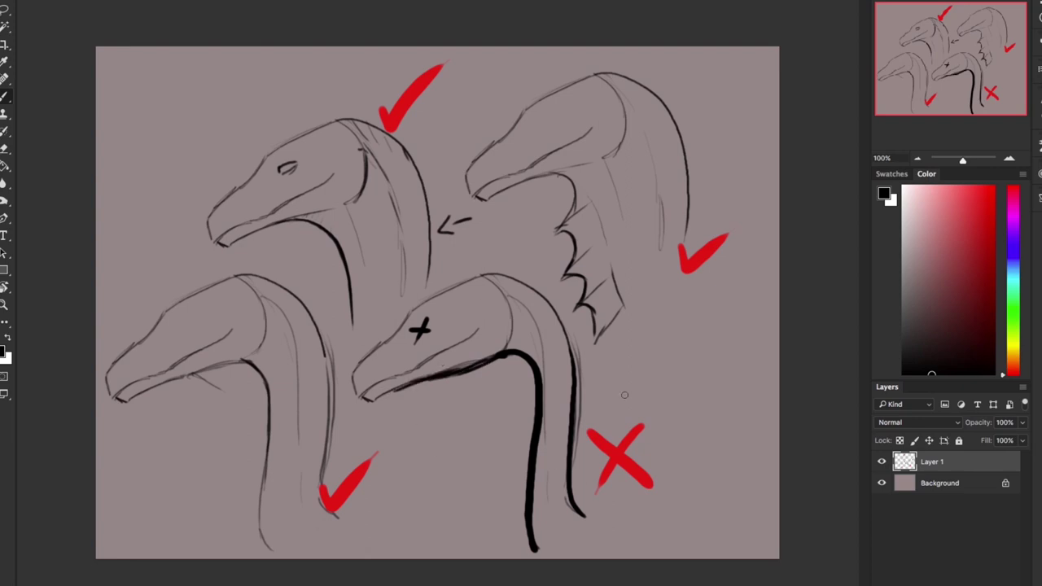
mouse_move(534, 117)
mouse_down()
mouse_move(531, 127)
mouse_move(558, 113)
mouse_move(532, 130)
mouse_move(550, 117)
mouse_up()
Reduce the brush size, and add a new layer with Layer 1 hidden for a fresh sketch.
right_click(581, 340)
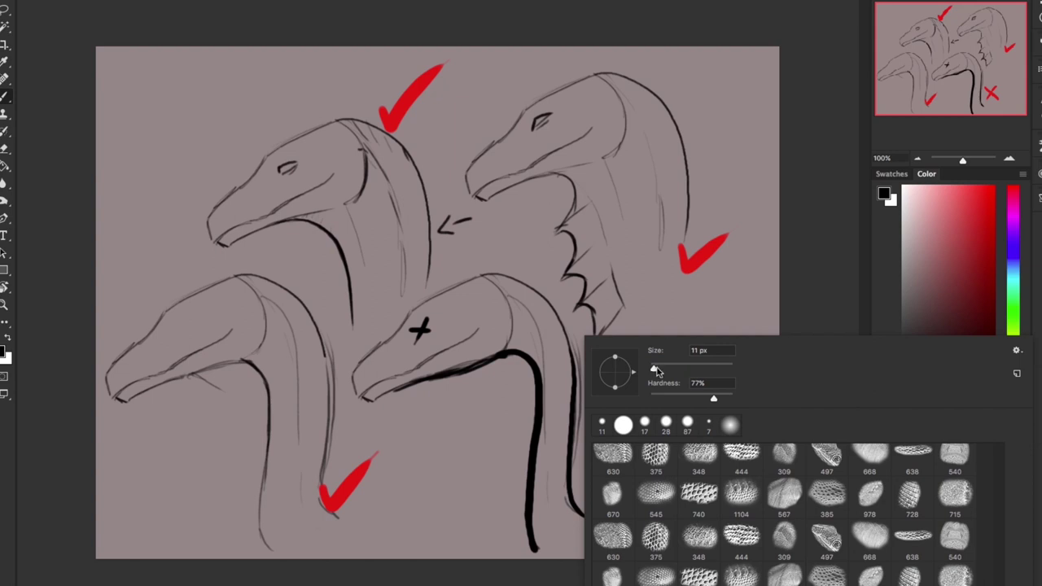
drag(659, 368, 651, 370)
click(928, 86)
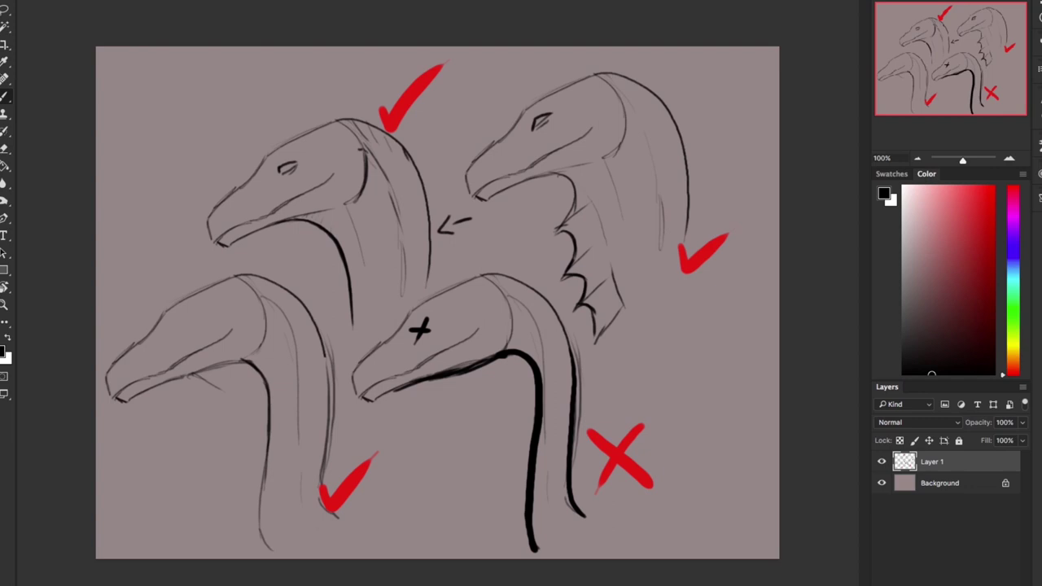
key(ctrl+shift+alt+n)
click(881, 482)
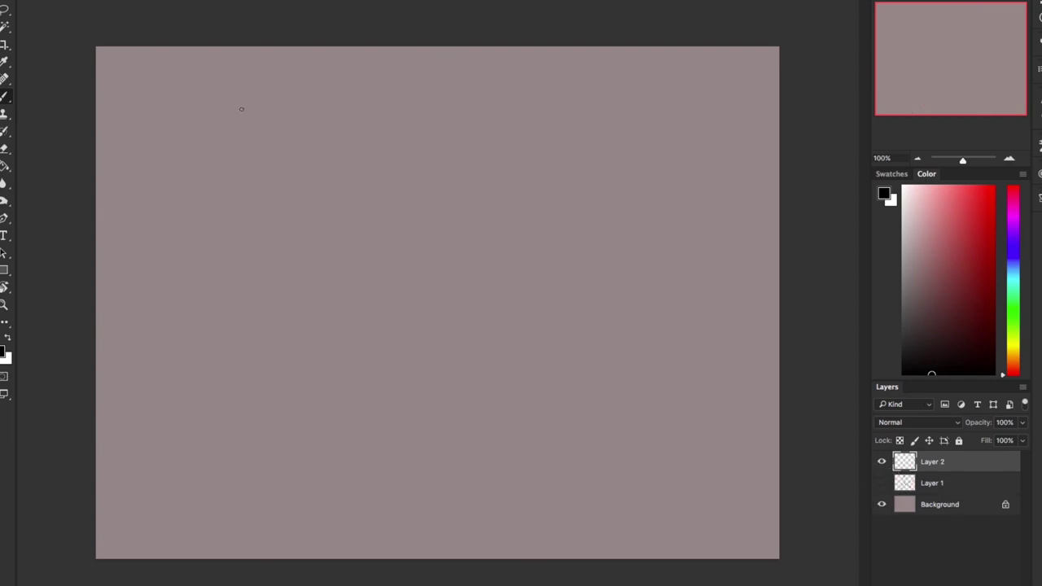
Sketch a small left-facing head on a long S-shaped neck with the start of the shoulders in the canvas's upper-left area.
mouse_move(242, 85)
mouse_down()
mouse_move(209, 104)
mouse_move(256, 80)
mouse_move(211, 102)
mouse_move(223, 107)
mouse_move(250, 86)
mouse_move(245, 104)
mouse_move(253, 83)
mouse_move(240, 112)
mouse_move(254, 79)
mouse_move(258, 98)
mouse_move(236, 107)
mouse_move(251, 136)
mouse_move(241, 283)
mouse_up()
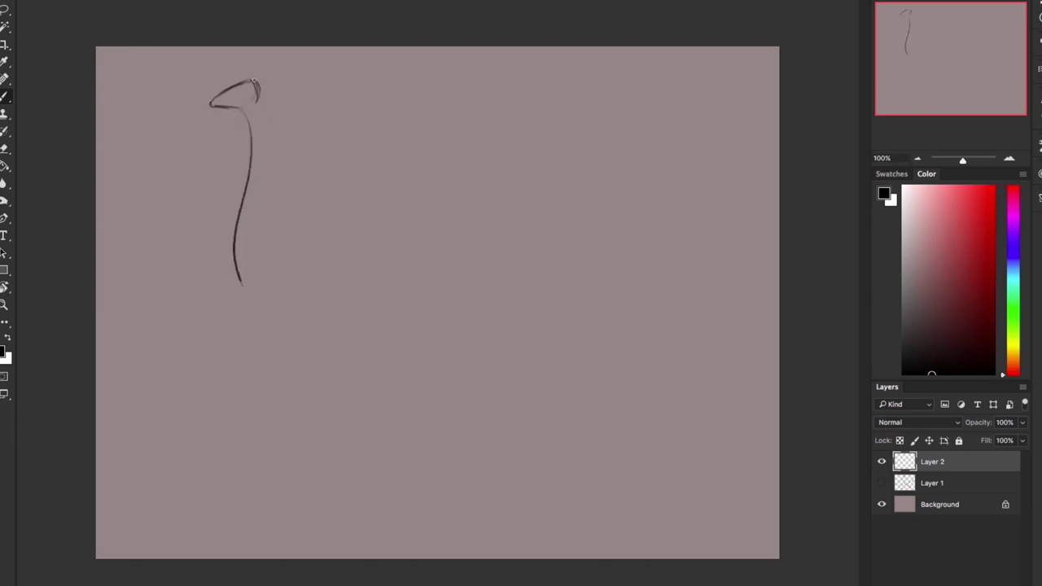
mouse_move(254, 83)
mouse_down()
mouse_move(276, 138)
mouse_move(237, 276)
mouse_move(249, 309)
mouse_up()
mouse_move(256, 328)
mouse_down()
mouse_move(262, 282)
mouse_move(258, 297)
mouse_up()
drag(276, 256, 324, 267)
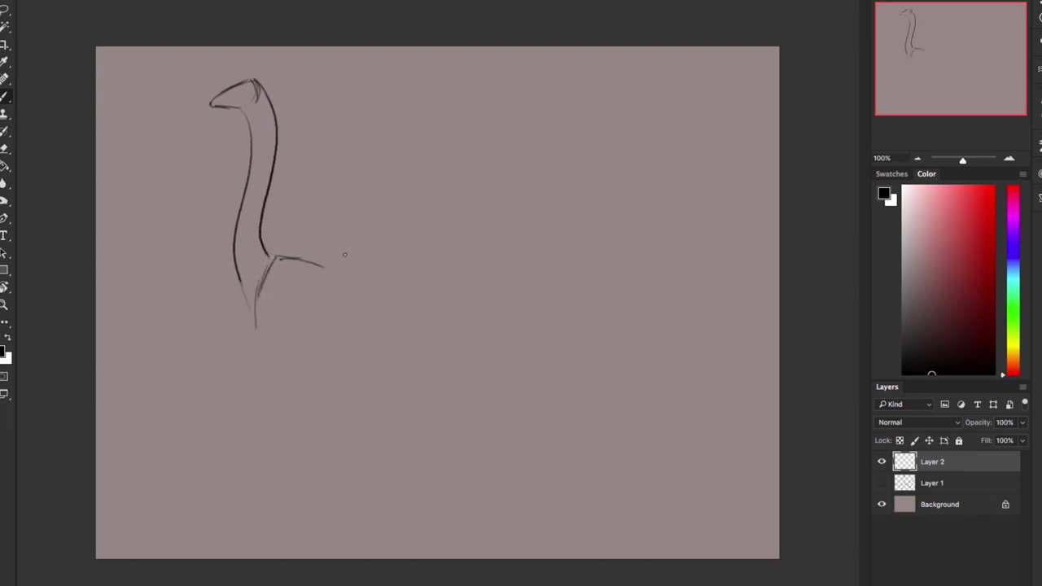
Refine the long-necked animal's head with a jaw and eye, and mark it with an arrow at the neck and a check mark.
mouse_move(247, 103)
mouse_down()
mouse_move(257, 91)
mouse_move(236, 106)
mouse_up()
drag(250, 79, 218, 94)
mouse_move(221, 106)
mouse_down()
mouse_move(242, 107)
mouse_move(213, 102)
mouse_move(239, 91)
mouse_up()
mouse_move(306, 106)
mouse_down()
mouse_move(296, 117)
mouse_move(312, 105)
mouse_move(296, 55)
mouse_up()
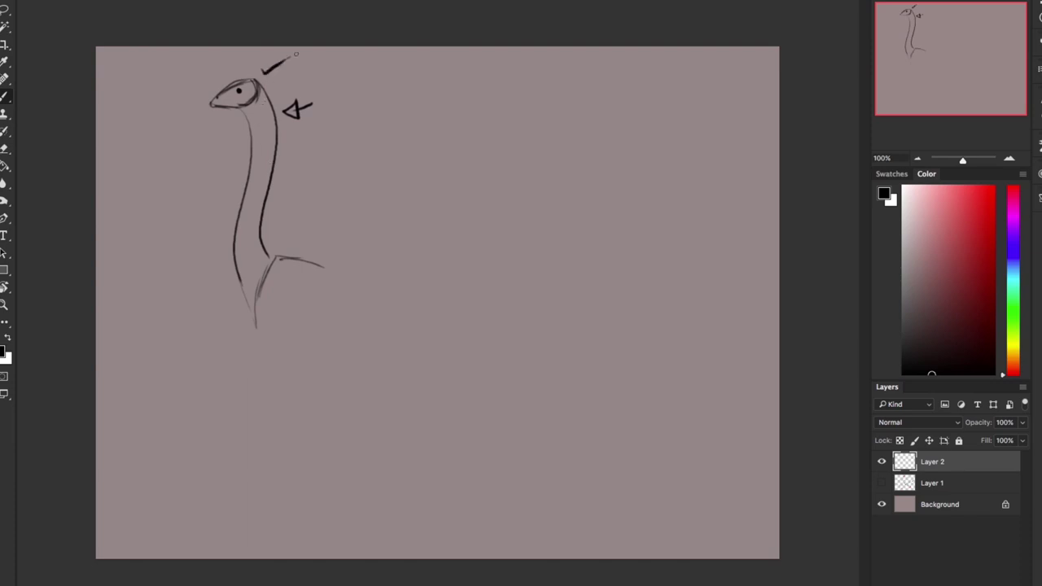
Sketch a large blunt predator head in profile with jagged teeth at the upper middle of the canvas.
mouse_move(511, 91)
mouse_down()
mouse_move(417, 117)
mouse_move(423, 149)
mouse_move(474, 152)
mouse_up()
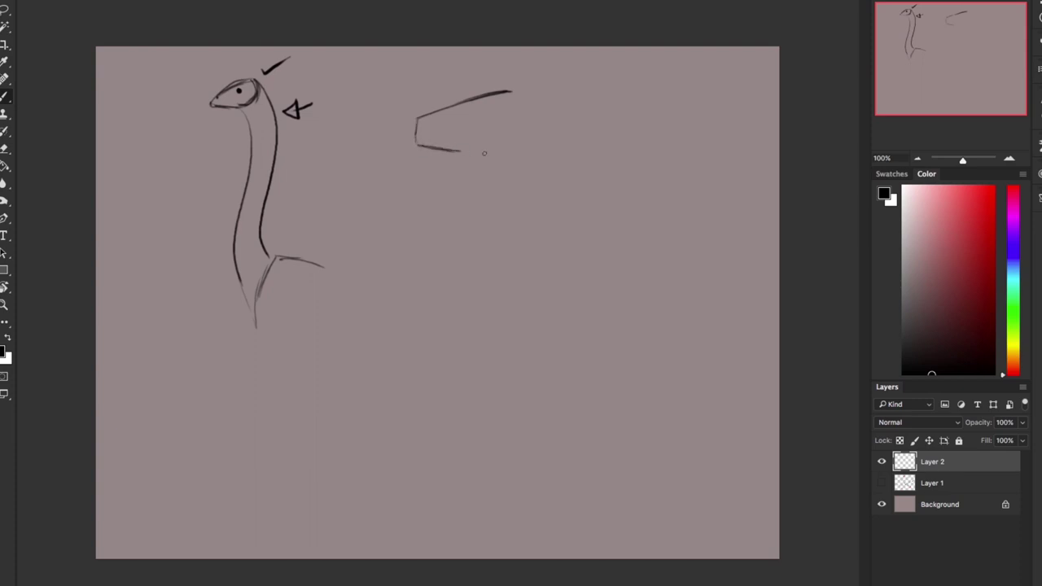
drag(518, 92, 522, 127)
drag(479, 156, 527, 145)
drag(525, 89, 527, 142)
drag(415, 130, 475, 139)
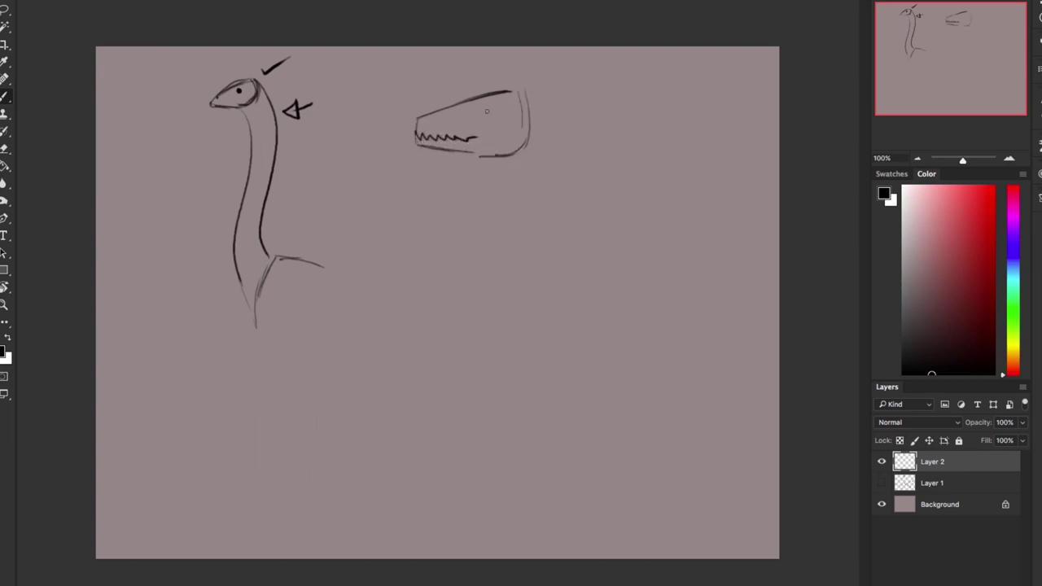
Give the toothed predator head a dot eye and a filled black top hat.
click(480, 108)
mouse_move(517, 93)
mouse_down()
mouse_move(478, 154)
mouse_move(496, 154)
mouse_move(525, 94)
mouse_move(530, 114)
mouse_move(519, 92)
mouse_up()
mouse_move(476, 95)
mouse_down()
mouse_move(514, 90)
mouse_move(483, 75)
mouse_move(503, 90)
mouse_move(498, 77)
mouse_move(509, 79)
mouse_up()
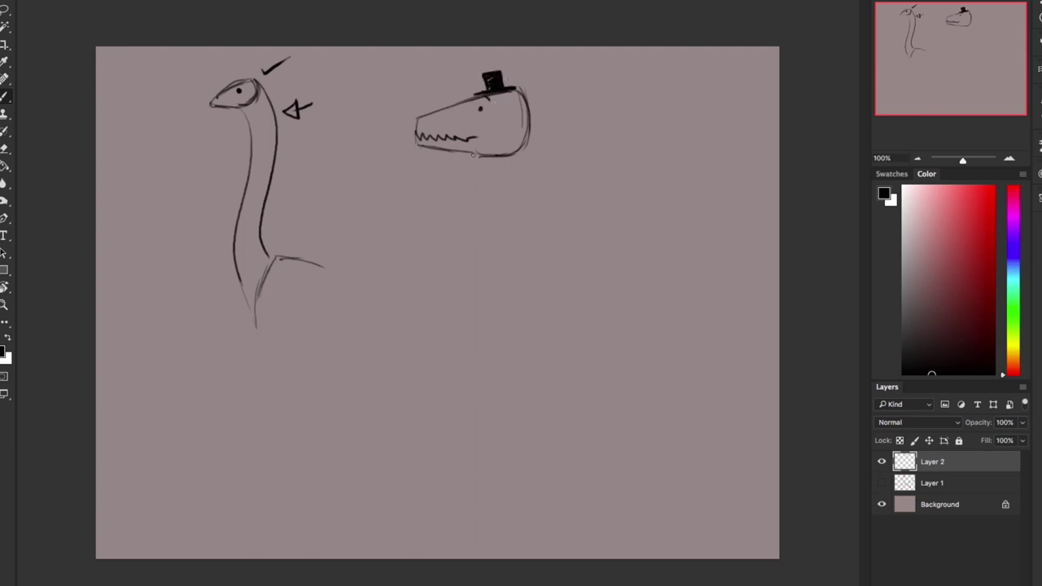
Draw the predator's short thick neck with muscle lines, a shoulder line and a small dark arm below the chest.
drag(486, 156, 497, 197)
mouse_move(523, 89)
mouse_down()
mouse_move(543, 132)
mouse_move(544, 197)
mouse_up()
drag(529, 127, 533, 175)
drag(492, 218, 503, 247)
mouse_move(496, 198)
mouse_down()
mouse_move(497, 237)
mouse_move(540, 198)
mouse_move(578, 213)
mouse_up()
mouse_move(504, 239)
mouse_down()
mouse_move(554, 196)
mouse_move(504, 237)
mouse_move(520, 217)
mouse_up()
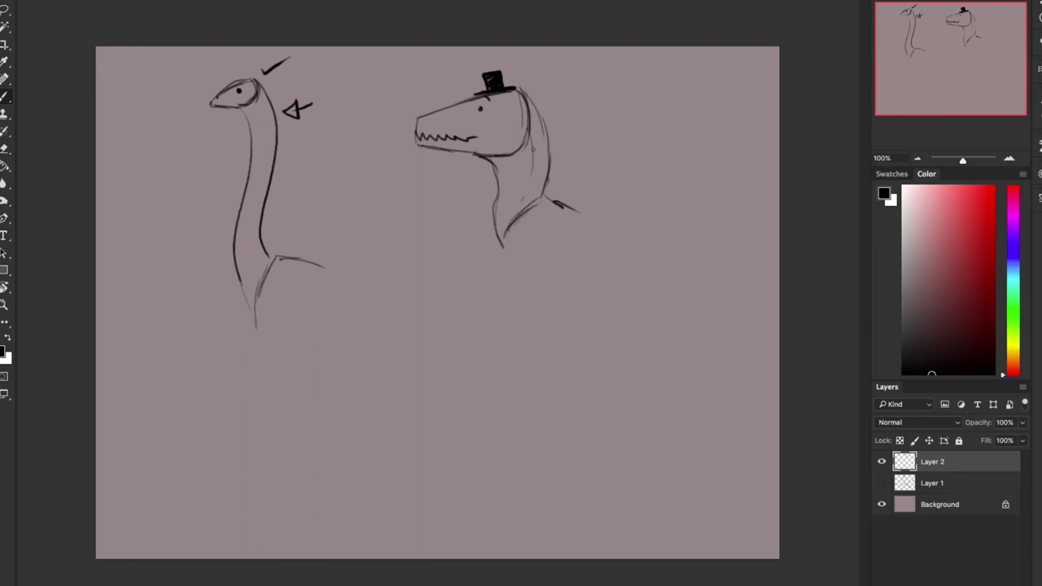
drag(522, 108, 527, 137)
mouse_move(527, 223)
mouse_down()
mouse_move(504, 266)
mouse_move(526, 250)
mouse_move(499, 267)
mouse_up()
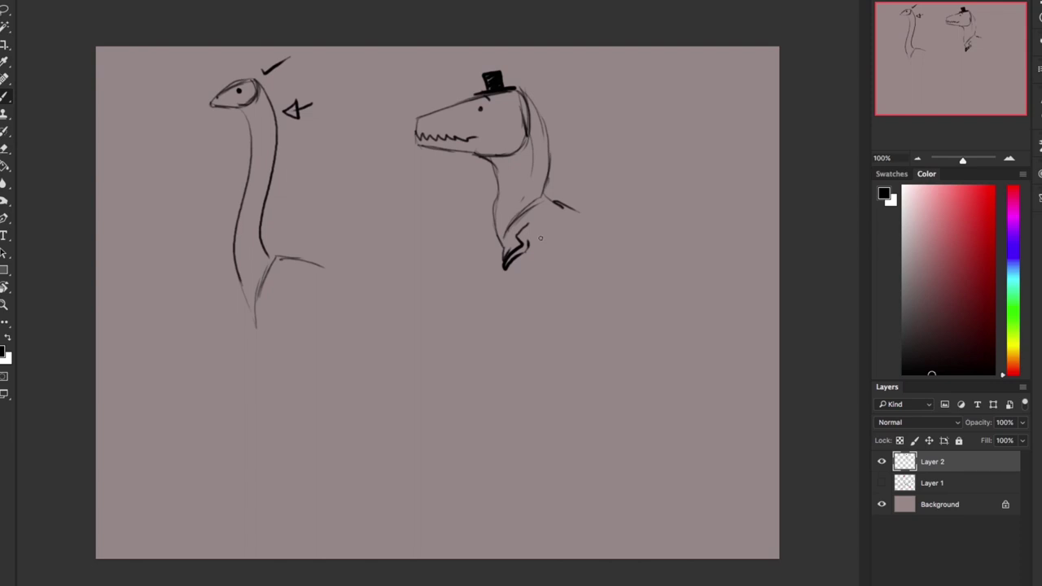
Add arrows pointing at the predator's and the long-necked animal's necks, plus a check mark above the predator's snout.
drag(570, 109, 556, 116)
mouse_move(568, 104)
mouse_down()
mouse_move(576, 95)
mouse_move(550, 119)
mouse_up()
mouse_move(550, 119)
mouse_down()
mouse_move(573, 119)
mouse_move(574, 94)
mouse_up()
drag(329, 131, 299, 140)
mouse_move(301, 129)
mouse_down()
mouse_move(302, 146)
mouse_move(302, 130)
mouse_up()
drag(437, 95, 464, 70)
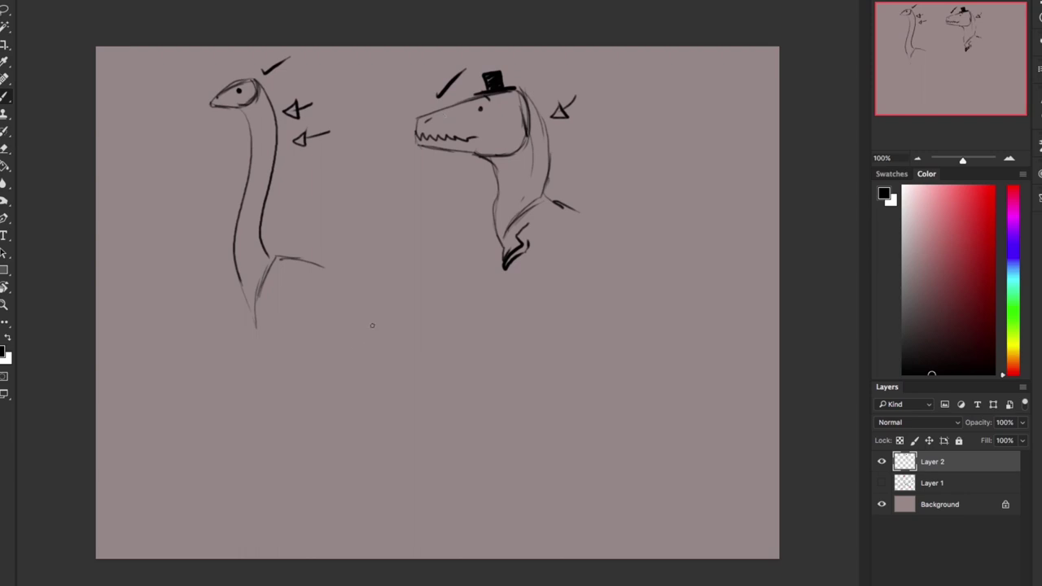
Sketch a right-facing horse head with an eye, ear and arched, widening neck in the lower middle of the canvas.
mouse_move(511, 329)
mouse_down()
mouse_move(552, 337)
mouse_move(560, 351)
mouse_move(527, 358)
mouse_move(526, 315)
mouse_move(547, 335)
mouse_move(477, 363)
mouse_move(476, 379)
mouse_up()
click(531, 340)
mouse_move(532, 359)
mouse_down()
mouse_move(517, 371)
mouse_move(530, 397)
mouse_up()
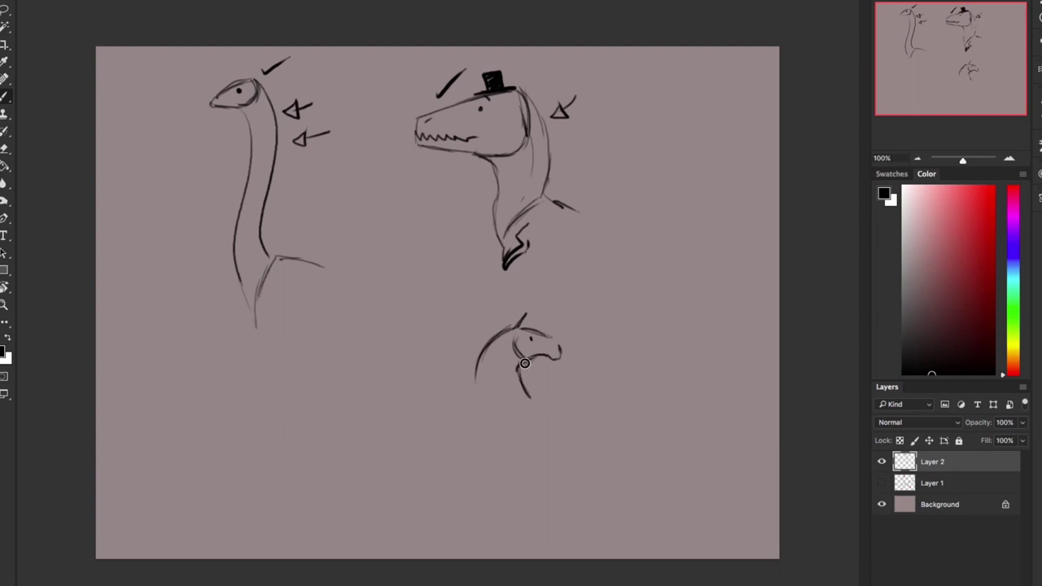
drag(480, 360, 472, 413)
mouse_move(470, 419)
mouse_down()
mouse_move(506, 413)
mouse_move(540, 425)
mouse_move(527, 395)
mouse_up()
mouse_move(510, 339)
mouse_down()
mouse_move(483, 367)
mouse_move(485, 409)
mouse_up()
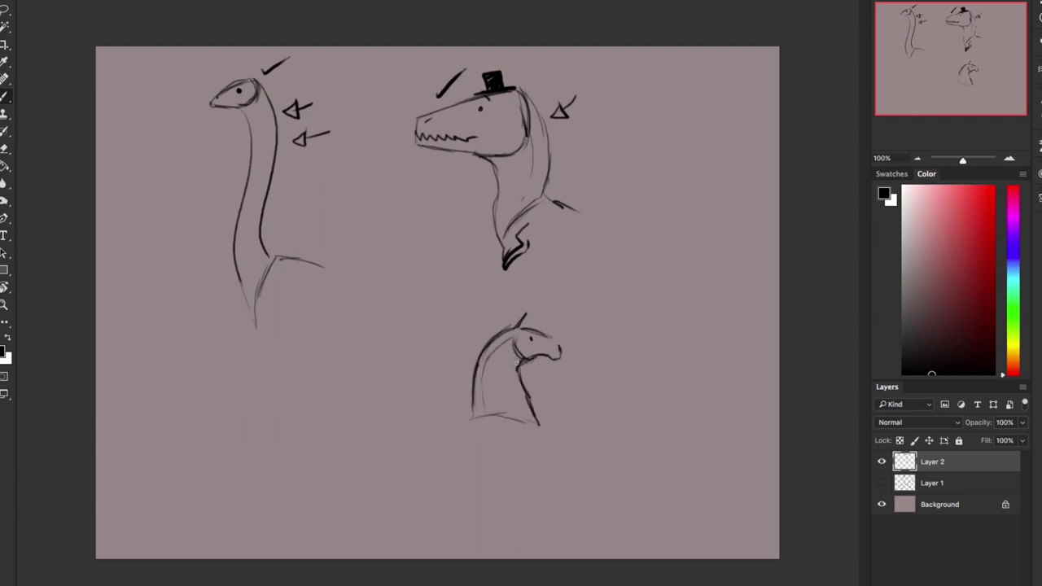
mouse_move(517, 363)
mouse_down()
mouse_move(516, 419)
mouse_move(504, 415)
mouse_move(530, 402)
mouse_up()
Mark the horse neck's wide base with a double-headed arrow, add small outward arrows on both sides, and draw the nostril.
mouse_move(452, 430)
mouse_down()
mouse_move(541, 445)
mouse_move(435, 435)
mouse_move(444, 446)
mouse_up()
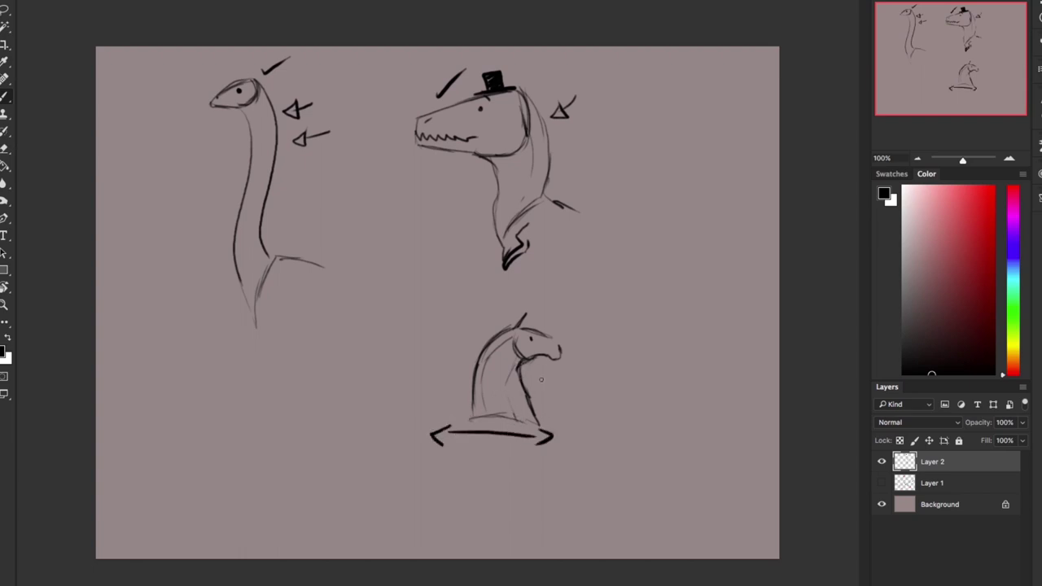
drag(518, 361, 547, 373)
mouse_move(473, 356)
mouse_down()
mouse_move(460, 357)
mouse_move(467, 365)
mouse_up()
mouse_move(555, 340)
mouse_down()
mouse_move(562, 351)
mouse_move(552, 354)
mouse_up()
Rough in the horse's back and chest below the neck, erasing the lower belly outline and redrawing the chest curve.
mouse_move(470, 418)
mouse_down()
mouse_move(410, 426)
mouse_move(505, 416)
mouse_up()
mouse_move(539, 423)
mouse_down()
mouse_move(498, 491)
mouse_move(418, 462)
mouse_up()
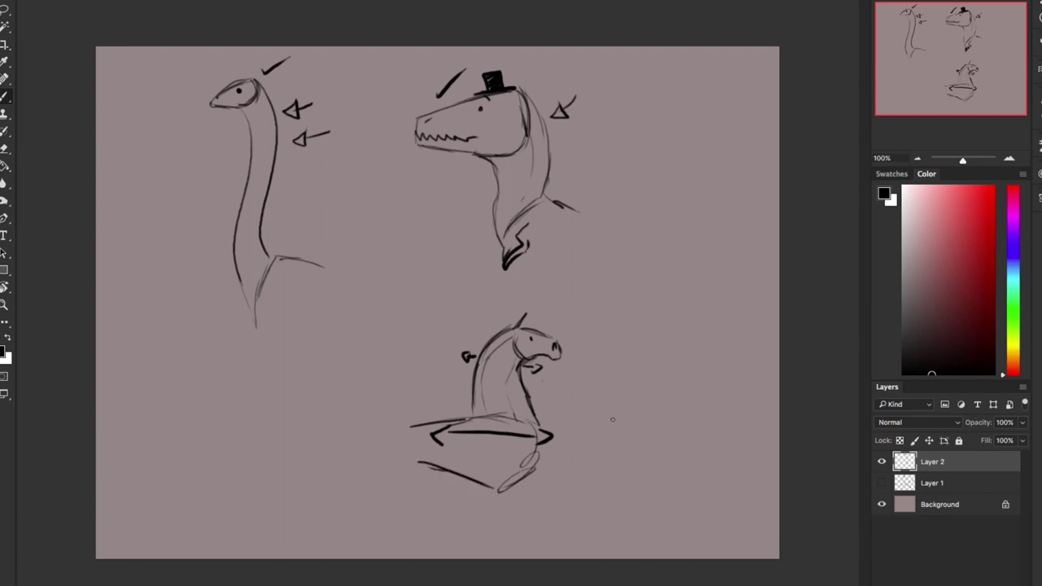
key(e)
mouse_move(517, 496)
mouse_down()
mouse_move(530, 492)
mouse_move(418, 472)
mouse_up()
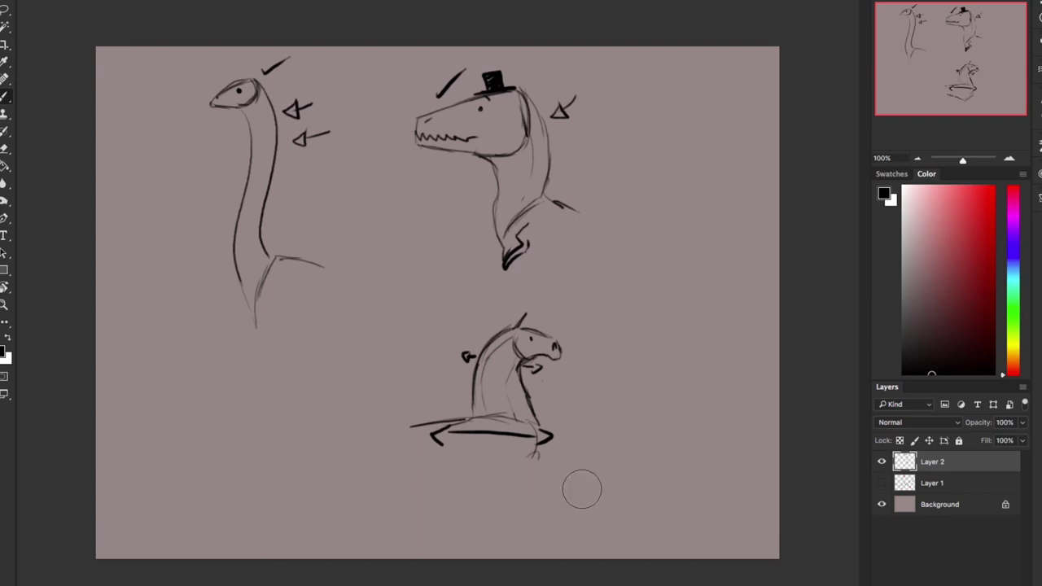
key(b)
drag(542, 440, 518, 470)
Sketch a swan-like bird in the lower-left area with a downward beak, dot eye, strongly curved neck and start of the body.
drag(197, 375, 214, 426)
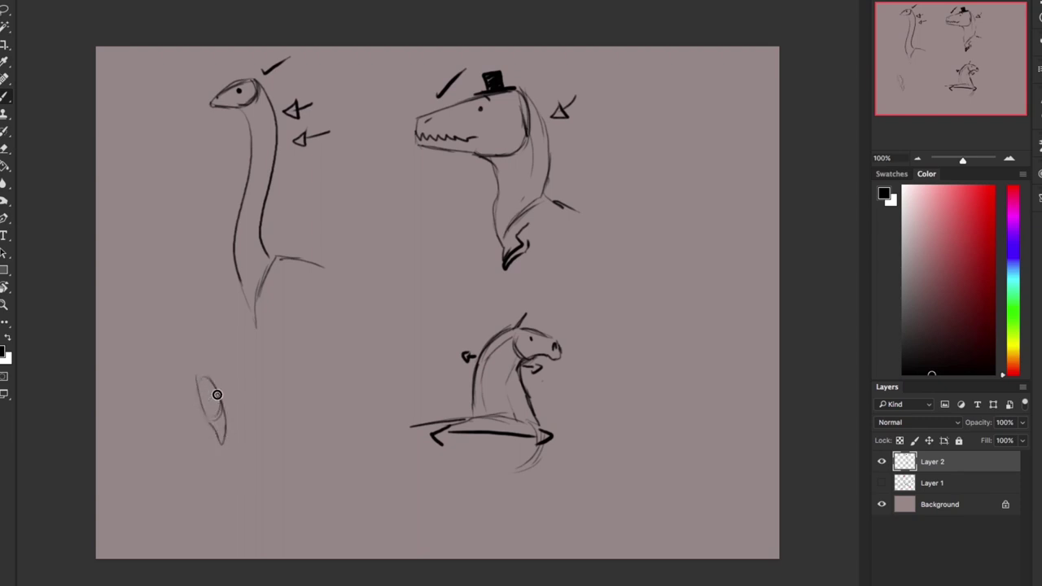
mouse_move(198, 391)
mouse_down()
mouse_move(200, 368)
mouse_move(251, 334)
mouse_move(275, 477)
mouse_up()
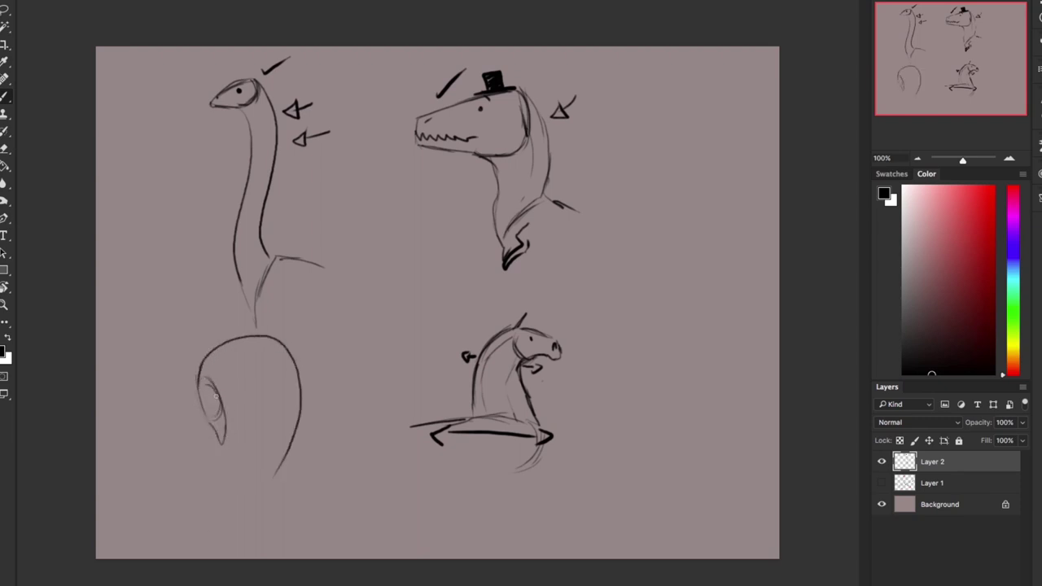
mouse_move(216, 397)
mouse_down()
mouse_move(235, 362)
mouse_move(226, 360)
mouse_move(271, 372)
mouse_move(256, 356)
mouse_move(282, 405)
mouse_move(279, 376)
mouse_move(277, 430)
mouse_move(241, 516)
mouse_up()
mouse_move(276, 455)
mouse_down()
mouse_move(291, 506)
mouse_move(283, 472)
mouse_move(311, 491)
mouse_up()
drag(206, 403, 213, 410)
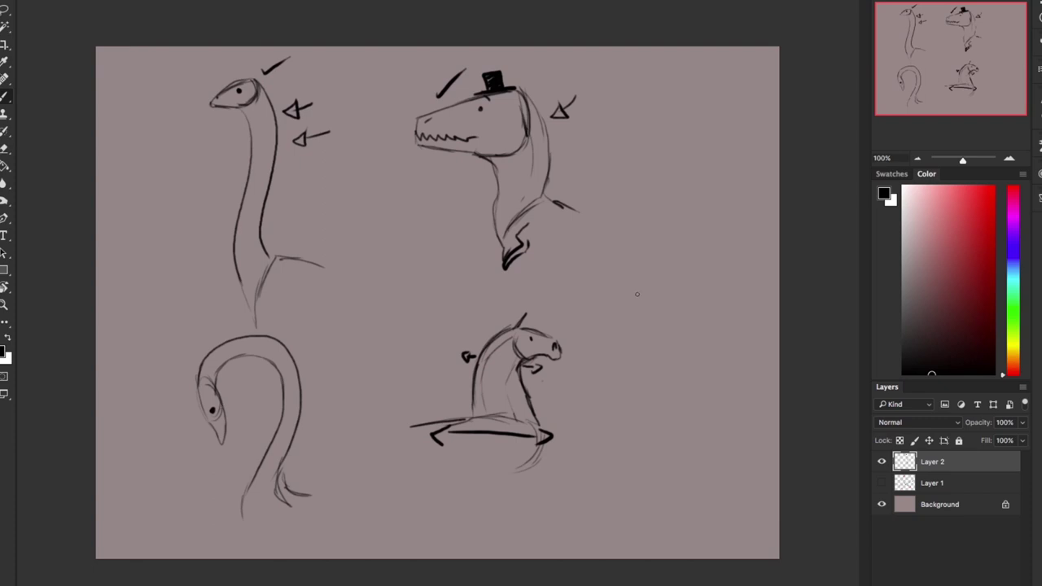
Sketch a pointed-snout animal head with an ear, eye, thick neck and clawed front foot to the right of the horse.
mouse_move(659, 261)
mouse_down()
mouse_move(653, 301)
mouse_move(652, 259)
mouse_move(593, 297)
mouse_move(661, 304)
mouse_move(672, 259)
mouse_up()
mouse_move(639, 302)
mouse_down()
mouse_move(660, 319)
mouse_move(677, 316)
mouse_up()
drag(665, 255, 716, 271)
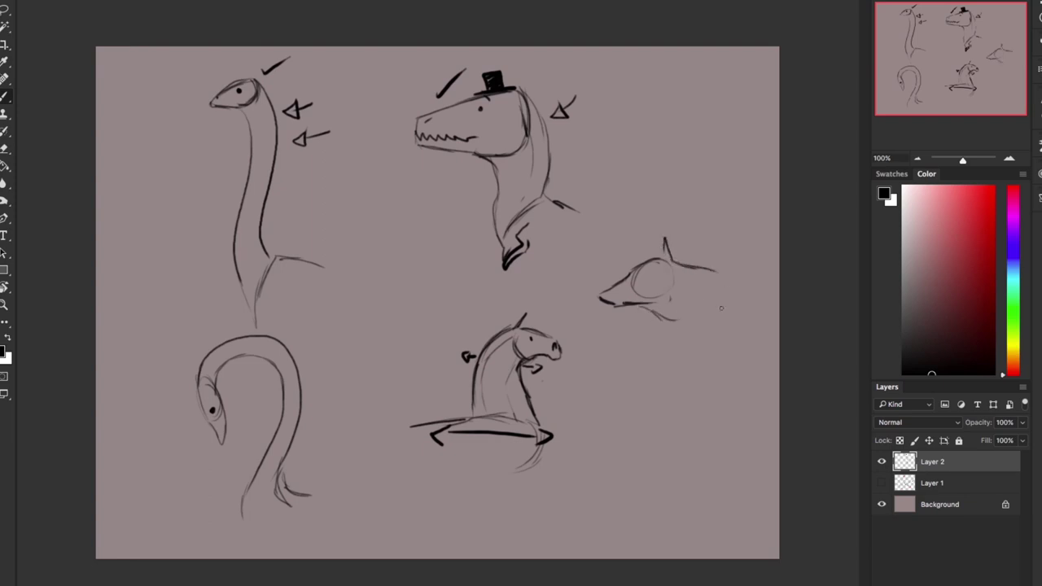
mouse_move(648, 304)
mouse_down()
mouse_move(692, 337)
mouse_move(727, 269)
mouse_move(714, 298)
mouse_up()
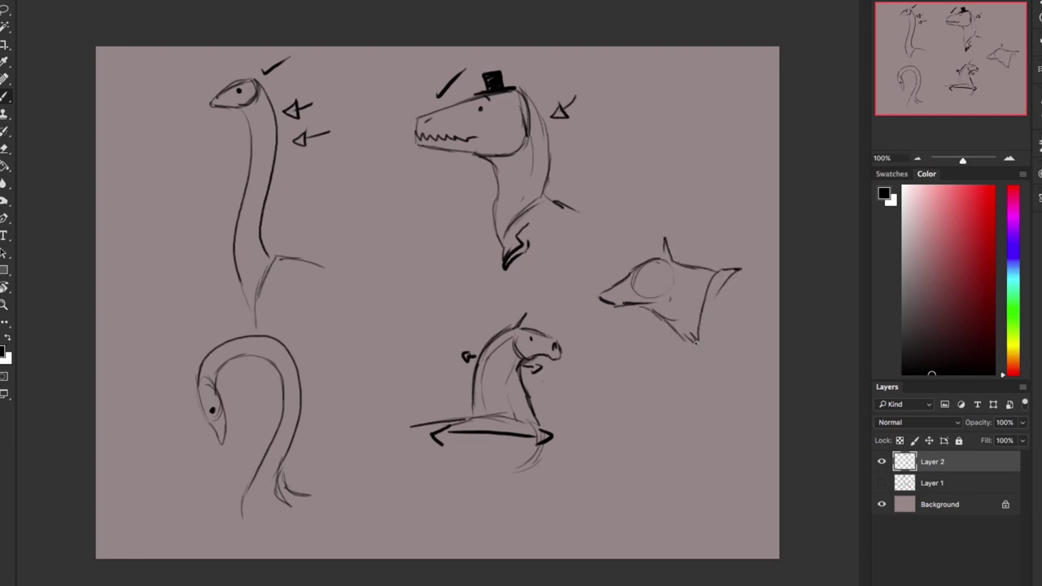
mouse_move(696, 344)
mouse_down()
mouse_move(708, 360)
mouse_move(726, 349)
mouse_up()
Sketch a small round-skulled animal in the upper-right area with an ear, eye, short neck, back and front leg.
mouse_move(640, 110)
mouse_down()
mouse_move(642, 136)
mouse_move(628, 118)
mouse_move(621, 139)
mouse_move(639, 145)
mouse_up()
drag(649, 121, 650, 139)
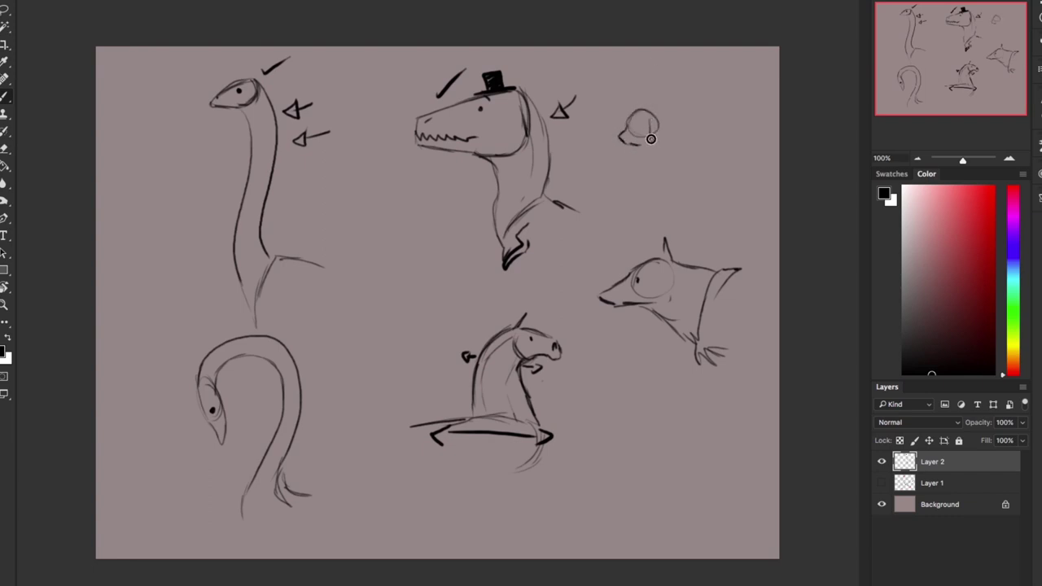
mouse_move(638, 100)
mouse_down()
mouse_move(666, 121)
mouse_move(662, 152)
mouse_up()
click(631, 127)
mouse_move(670, 155)
mouse_down()
mouse_move(672, 137)
mouse_move(704, 120)
mouse_move(656, 179)
mouse_move(662, 192)
mouse_move(713, 162)
mouse_up()
drag(684, 121, 712, 118)
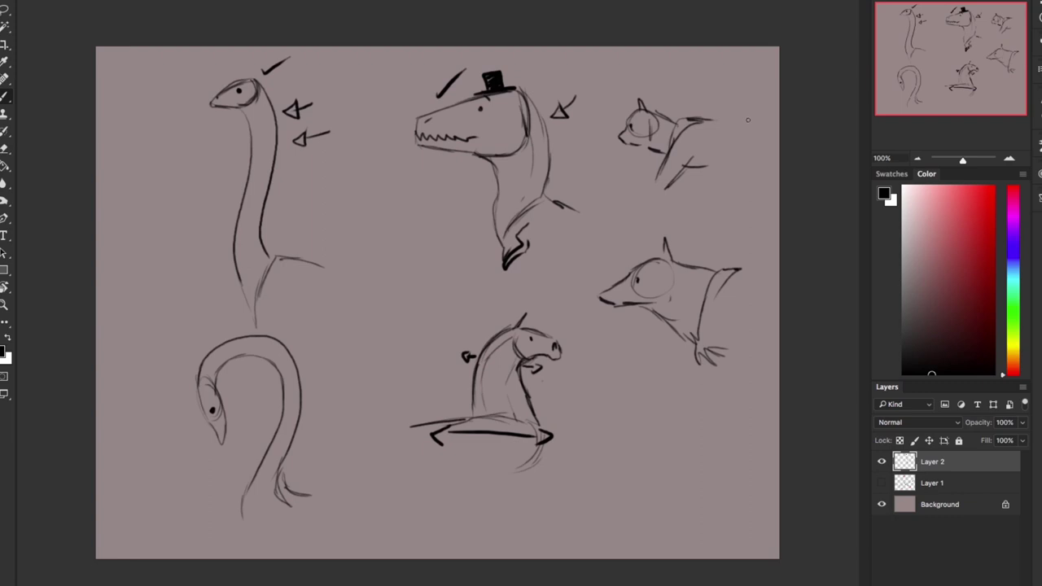
Hide Layer 2 and add a new empty layer above it for the next sketch.
drag(255, 99, 255, 274)
click(883, 461)
key(super+shift+alt+n)
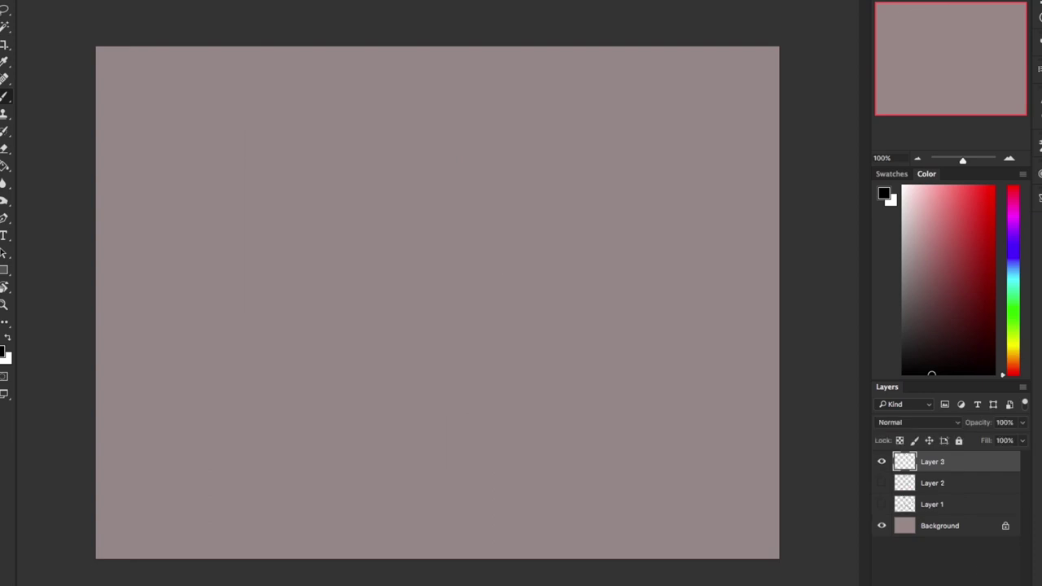
Sketch an upward-pointing reptile head seen from below, with jaw lines and an eye, and an arrow showing its direction.
mouse_move(309, 230)
mouse_down()
mouse_move(375, 164)
mouse_move(383, 175)
mouse_move(373, 242)
mouse_up()
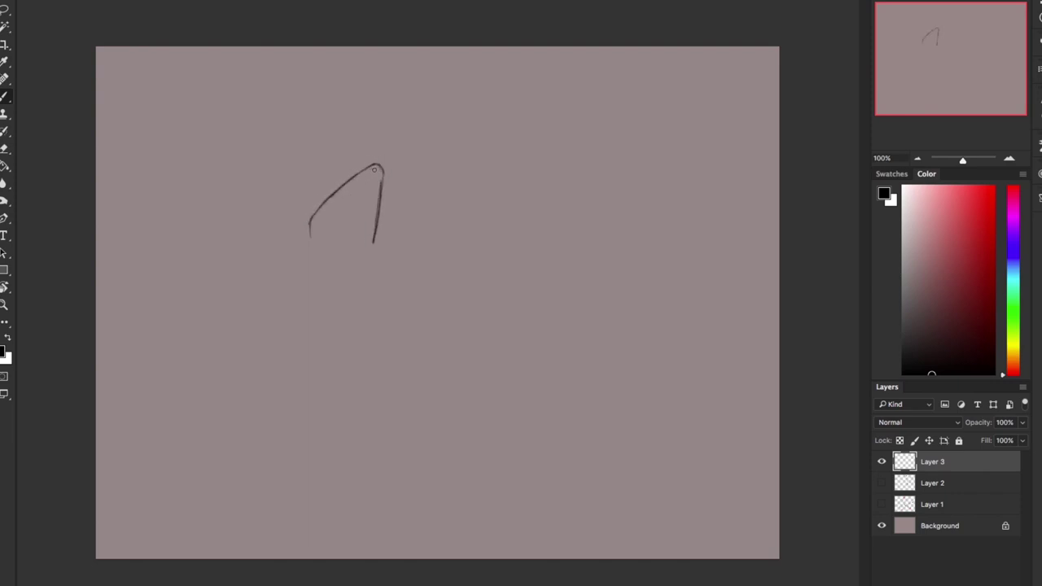
mouse_move(375, 168)
mouse_down()
mouse_move(331, 214)
mouse_move(367, 179)
mouse_move(332, 245)
mouse_move(363, 259)
mouse_up()
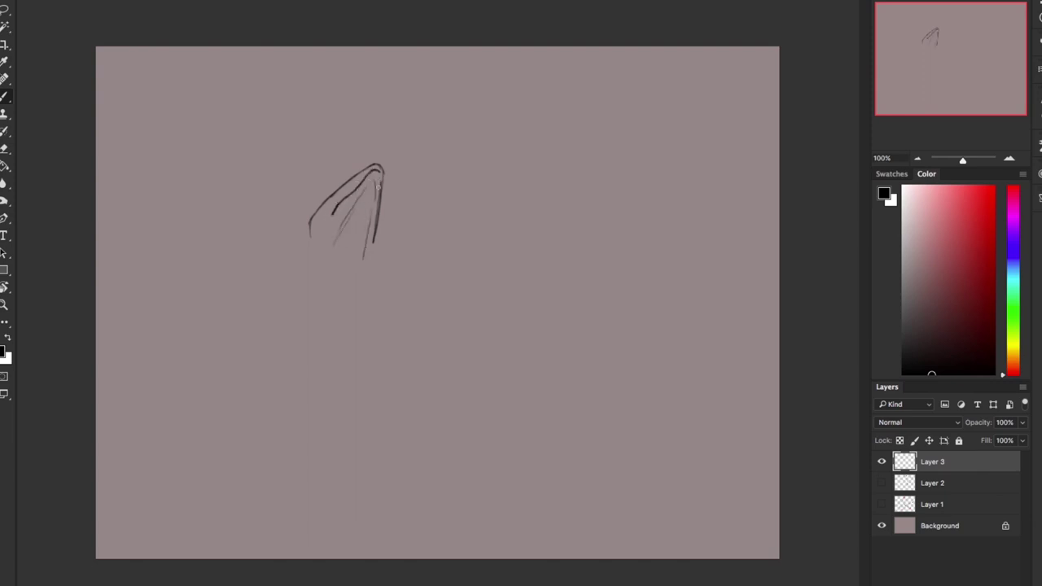
click(330, 196)
drag(310, 222, 323, 242)
drag(377, 218, 366, 247)
mouse_move(366, 139)
mouse_down()
mouse_move(380, 103)
mouse_move(397, 112)
mouse_up()
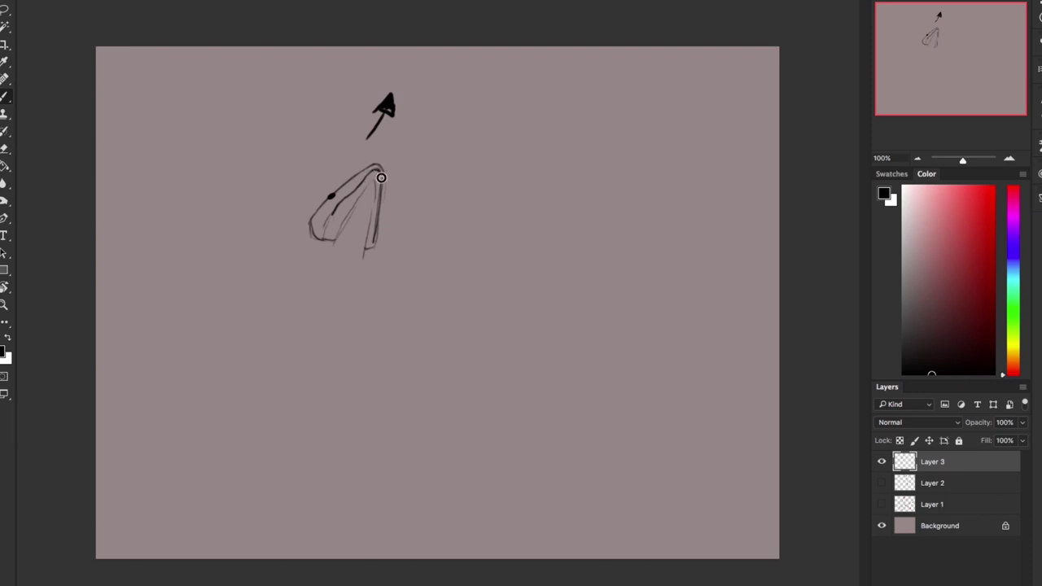
Draw both sides of a long neck running down from the back of the reptile's head.
mouse_move(337, 202)
mouse_down()
mouse_move(328, 248)
mouse_move(333, 217)
mouse_move(296, 276)
mouse_up()
drag(372, 241, 318, 368)
mouse_move(313, 242)
mouse_down()
mouse_move(297, 260)
mouse_move(274, 398)
mouse_up()
Fill the front of the reptile's neck with curved horizontal belly-scale lines from the jaw down to its base.
mouse_move(339, 240)
mouse_down()
mouse_move(359, 243)
mouse_move(365, 230)
mouse_up()
drag(351, 226, 368, 210)
mouse_move(335, 252)
mouse_down()
mouse_move(361, 249)
mouse_move(350, 273)
mouse_up()
drag(310, 303, 332, 297)
mouse_move(306, 314)
mouse_down()
mouse_move(329, 307)
mouse_move(323, 321)
mouse_up()
mouse_move(293, 339)
mouse_down()
mouse_move(309, 336)
mouse_move(307, 352)
mouse_up()
mouse_move(290, 371)
mouse_down()
mouse_move(334, 323)
mouse_move(323, 367)
mouse_move(335, 402)
mouse_up()
Sketch the reptile's chest and shoulder contours where the neck meets the body.
drag(269, 407, 270, 417)
drag(268, 420, 291, 444)
drag(321, 437, 336, 411)
drag(333, 376, 355, 411)
drag(302, 368, 309, 444)
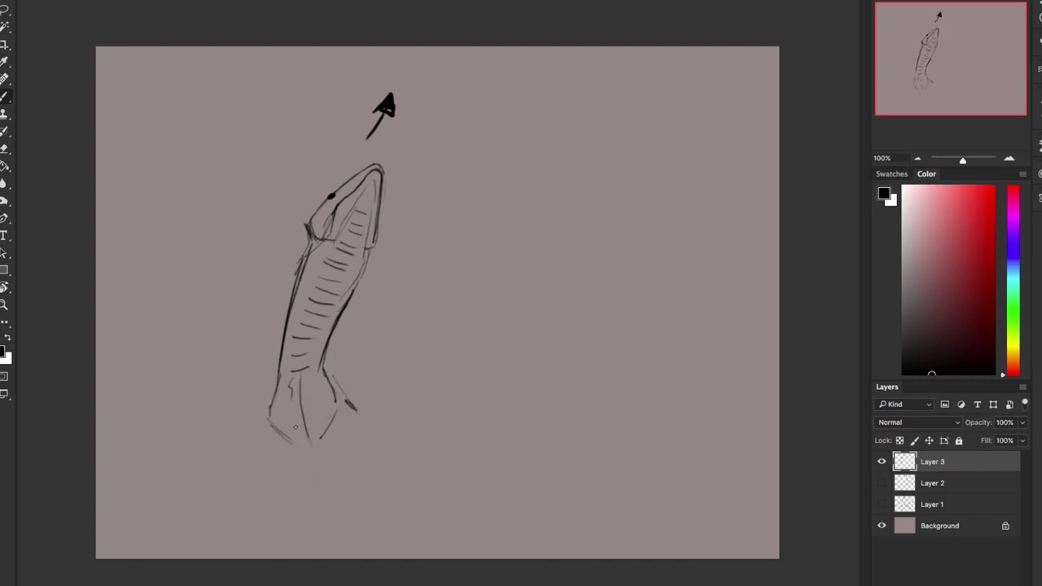
Finish the reptile's outer shoulder line, add spikes and webbed frills on both sides of its head, and darken its snout and mouth line.
drag(275, 378, 249, 444)
click(332, 195)
mouse_move(318, 207)
mouse_down()
mouse_move(296, 192)
mouse_move(288, 231)
mouse_up()
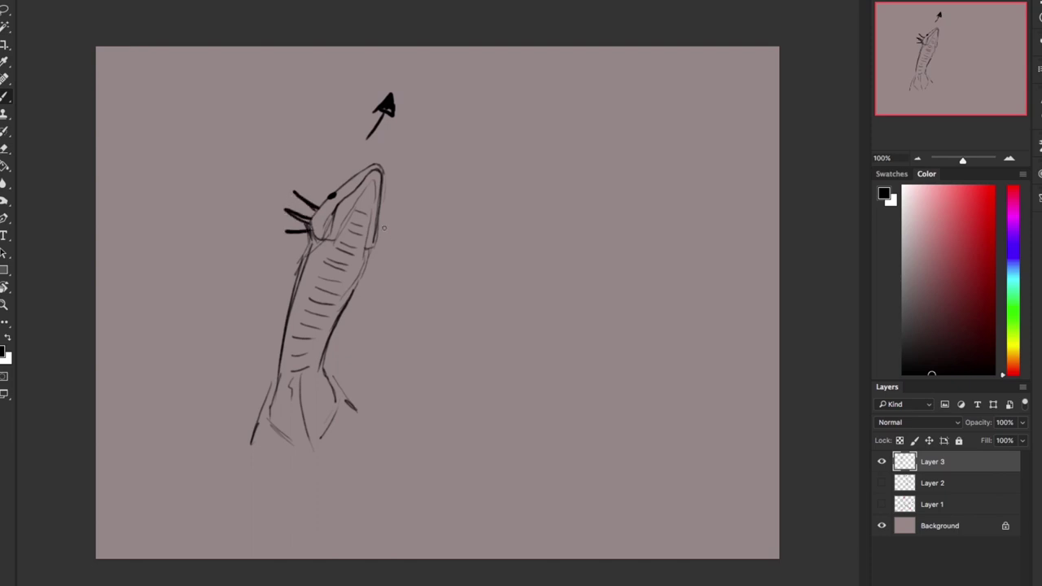
mouse_move(376, 225)
mouse_down()
mouse_move(406, 229)
mouse_move(384, 260)
mouse_up()
mouse_move(310, 230)
mouse_down()
mouse_move(274, 246)
mouse_move(294, 267)
mouse_up()
mouse_move(370, 256)
mouse_down()
mouse_move(380, 277)
mouse_move(356, 286)
mouse_up()
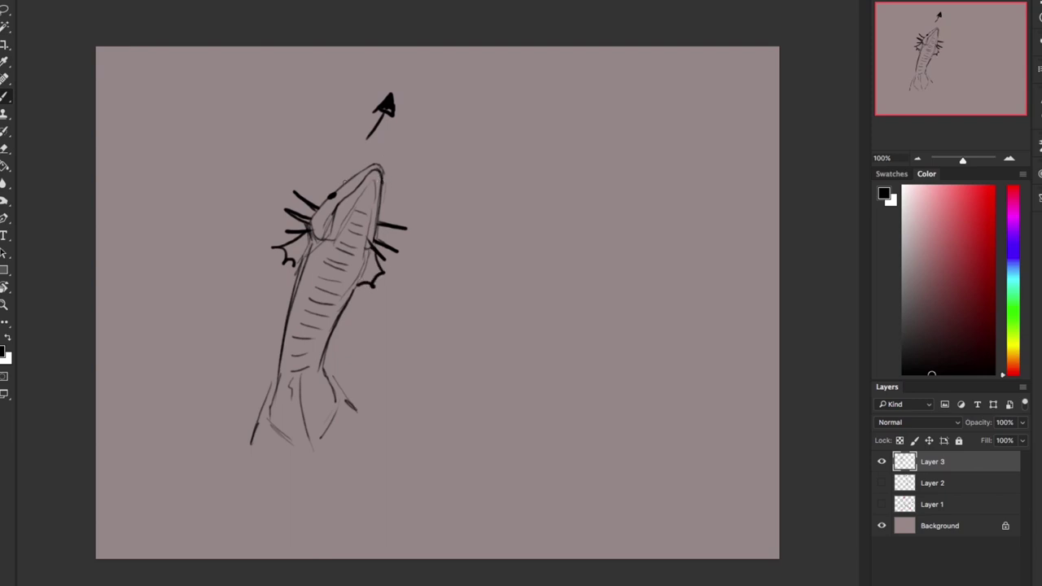
mouse_move(333, 194)
mouse_down()
mouse_move(366, 162)
mouse_move(381, 174)
mouse_up()
mouse_move(372, 166)
mouse_down()
mouse_move(350, 192)
mouse_move(356, 185)
mouse_up()
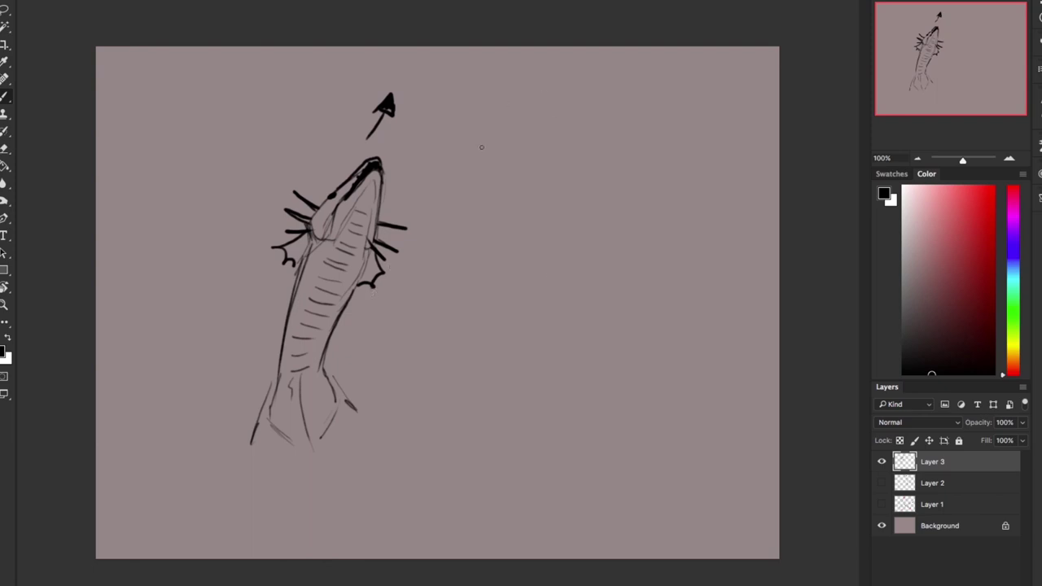
Sketch a dragon head in profile facing left with jaw, cheek, eye, nostril and rear spikes, plus an arrow showing its direction.
drag(467, 132, 516, 159)
mouse_move(525, 121)
mouse_down()
mouse_move(455, 132)
mouse_move(407, 167)
mouse_move(506, 162)
mouse_move(458, 156)
mouse_move(513, 158)
mouse_move(525, 125)
mouse_move(523, 181)
mouse_move(548, 151)
mouse_move(511, 163)
mouse_move(538, 153)
mouse_up()
mouse_move(499, 182)
mouse_down()
mouse_move(533, 157)
mouse_move(413, 179)
mouse_up()
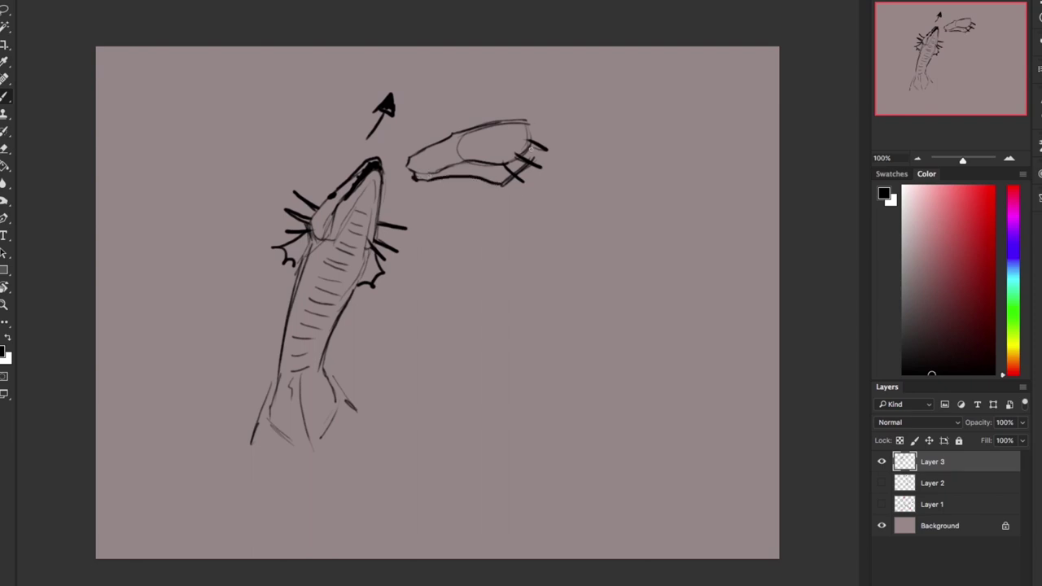
drag(527, 120, 536, 143)
mouse_move(465, 146)
mouse_down()
mouse_move(469, 132)
mouse_move(457, 143)
mouse_move(478, 139)
mouse_move(471, 144)
mouse_up()
click(425, 154)
drag(528, 122, 534, 140)
drag(534, 118, 559, 120)
mouse_move(490, 85)
mouse_down()
mouse_move(436, 88)
mouse_move(462, 93)
mouse_up()
Draw the back line of a neck curving down and forward from the back of the profile head, and retrace it in red.
drag(709, 252, 739, 283)
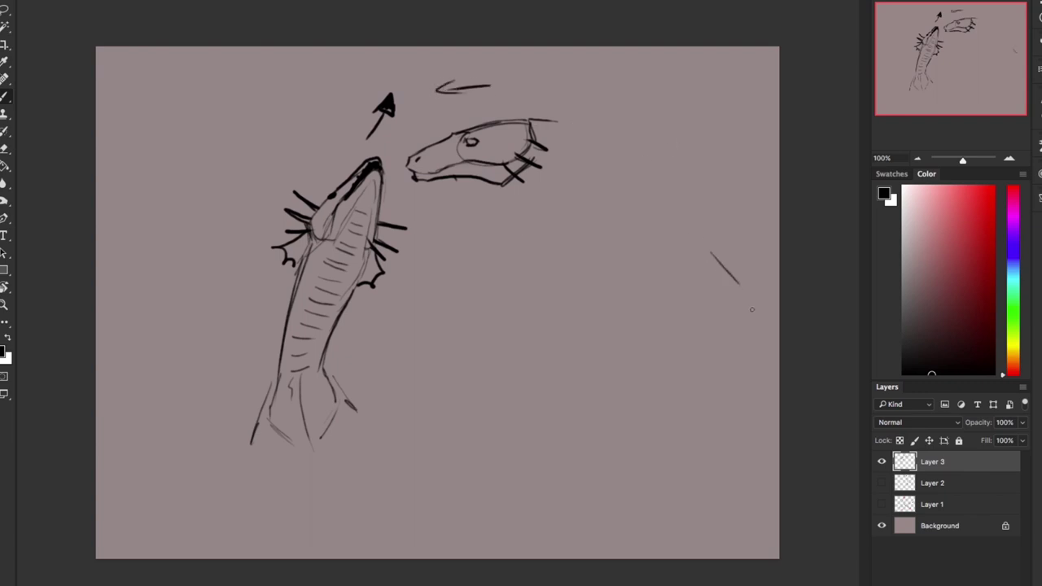
mouse_move(528, 120)
mouse_down()
mouse_move(610, 265)
mouse_move(439, 454)
mouse_up()
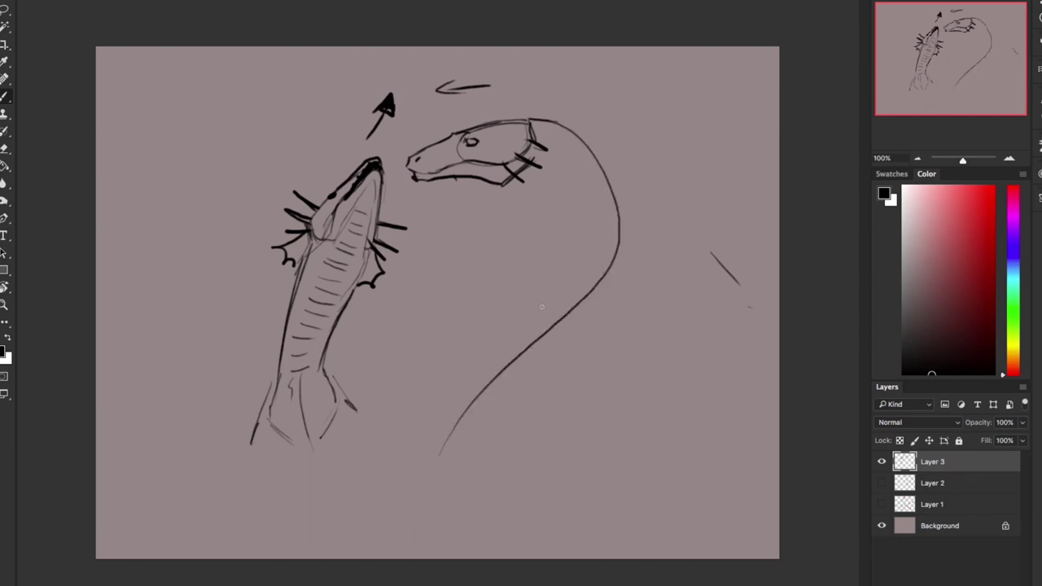
click(989, 199)
mouse_move(531, 119)
mouse_down()
mouse_move(594, 155)
mouse_move(610, 279)
mouse_move(434, 498)
mouse_move(454, 457)
mouse_up()
Draw the throat line and side contours of the curved neck in light blue.
mouse_move(1013, 282)
mouse_down()
mouse_move(1014, 235)
mouse_move(1013, 271)
mouse_up()
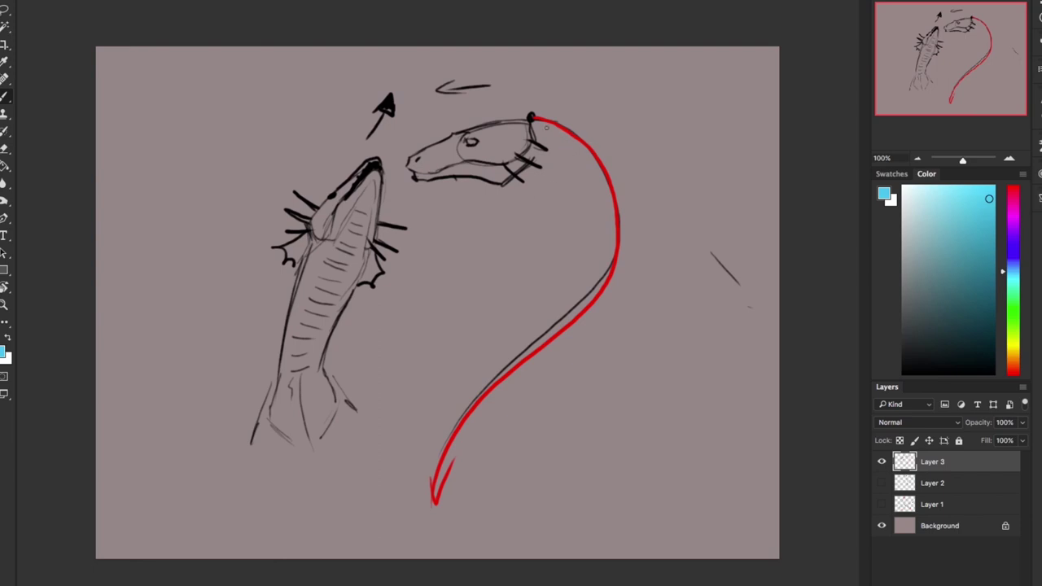
mouse_move(471, 184)
mouse_down()
mouse_move(498, 187)
mouse_move(547, 231)
mouse_up()
mouse_move(522, 189)
mouse_down()
mouse_move(554, 253)
mouse_move(553, 282)
mouse_move(471, 395)
mouse_up()
drag(448, 434, 442, 461)
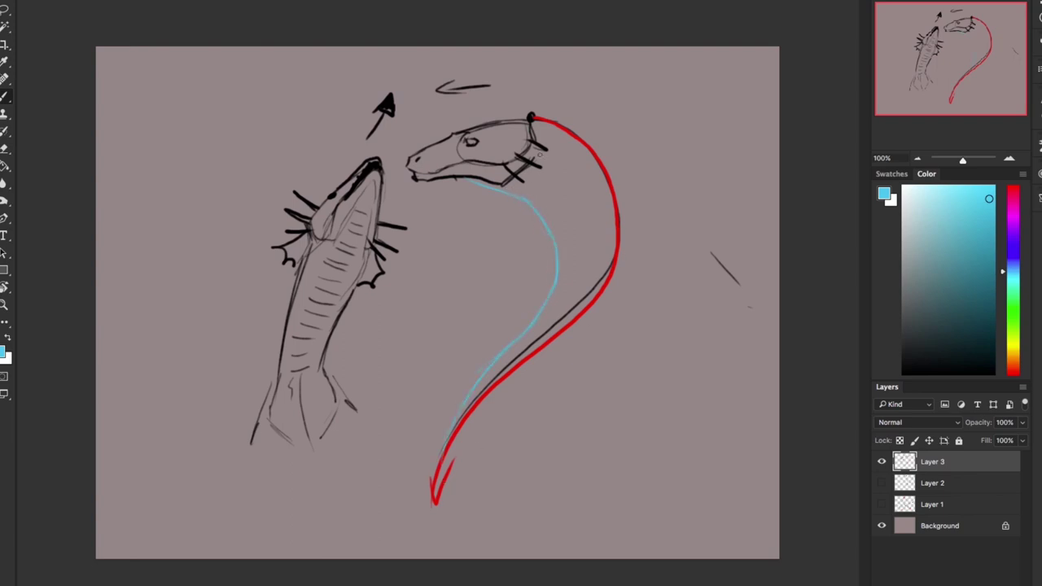
mouse_move(553, 162)
mouse_down()
mouse_move(554, 310)
mouse_move(526, 345)
mouse_up()
drag(585, 210, 555, 317)
mouse_move(619, 192)
mouse_down()
mouse_move(627, 284)
mouse_move(631, 235)
mouse_move(607, 297)
mouse_move(616, 314)
mouse_move(546, 396)
mouse_move(559, 389)
mouse_move(556, 413)
mouse_up()
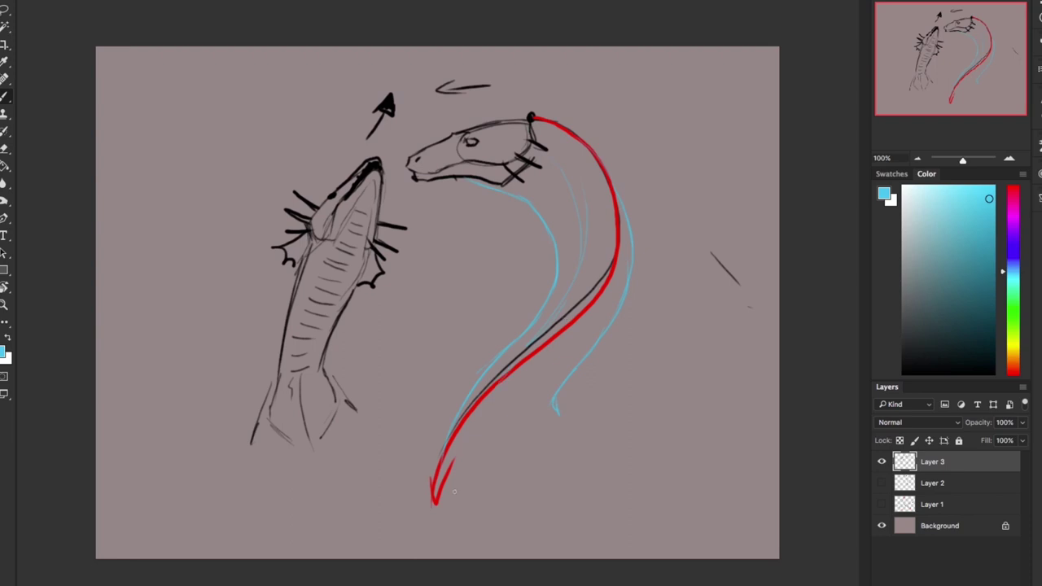
Try light blue chest and body contours at the neck's base, and erase the neck and body lines back to the profile head.
mouse_move(512, 396)
mouse_down()
mouse_move(545, 405)
mouse_move(579, 452)
mouse_move(665, 354)
mouse_up()
drag(681, 315, 778, 232)
mouse_move(470, 380)
mouse_down()
mouse_move(421, 394)
mouse_move(390, 430)
mouse_move(379, 333)
mouse_up()
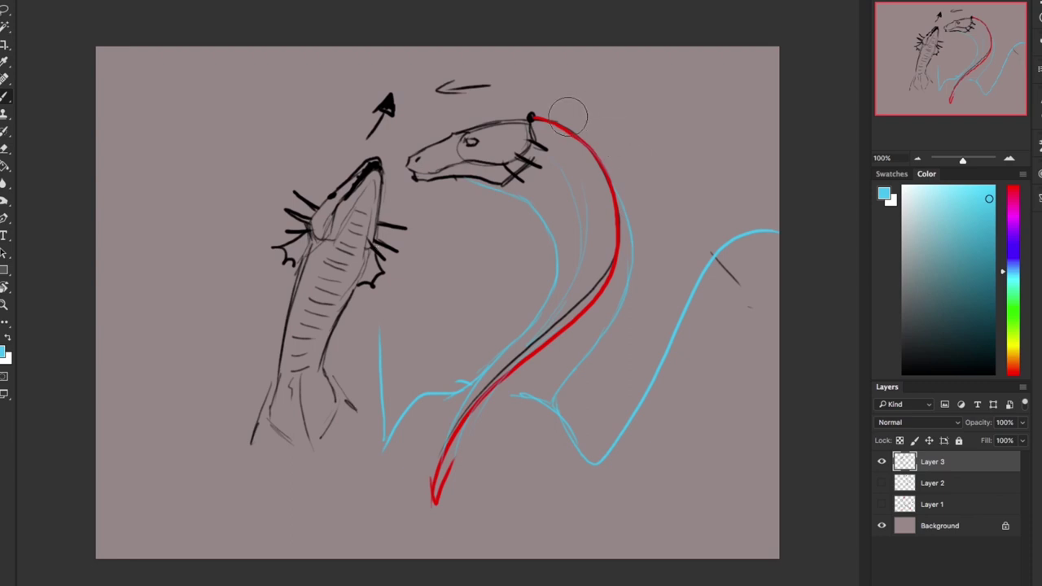
mouse_move(549, 109)
mouse_down()
mouse_move(562, 111)
mouse_move(616, 209)
mouse_move(475, 461)
mouse_move(395, 356)
mouse_move(484, 388)
mouse_move(542, 249)
mouse_move(616, 355)
mouse_move(662, 390)
mouse_move(667, 318)
mouse_move(735, 293)
mouse_up()
drag(555, 291, 518, 242)
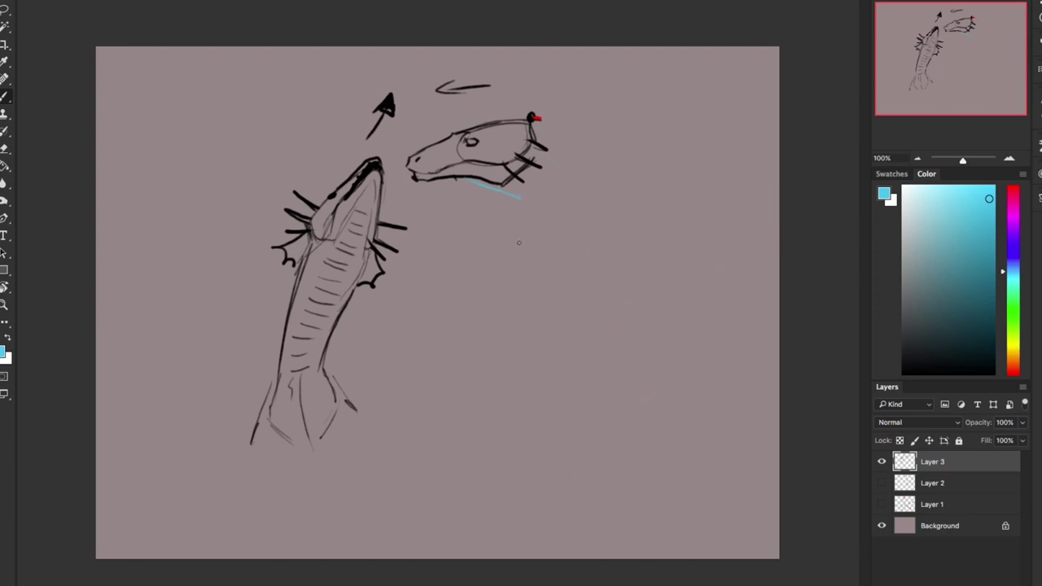
Draw an S-shaped neck behind the profile head, with a red back line and a light blue throat and shoulder line.
alt+click(534, 118)
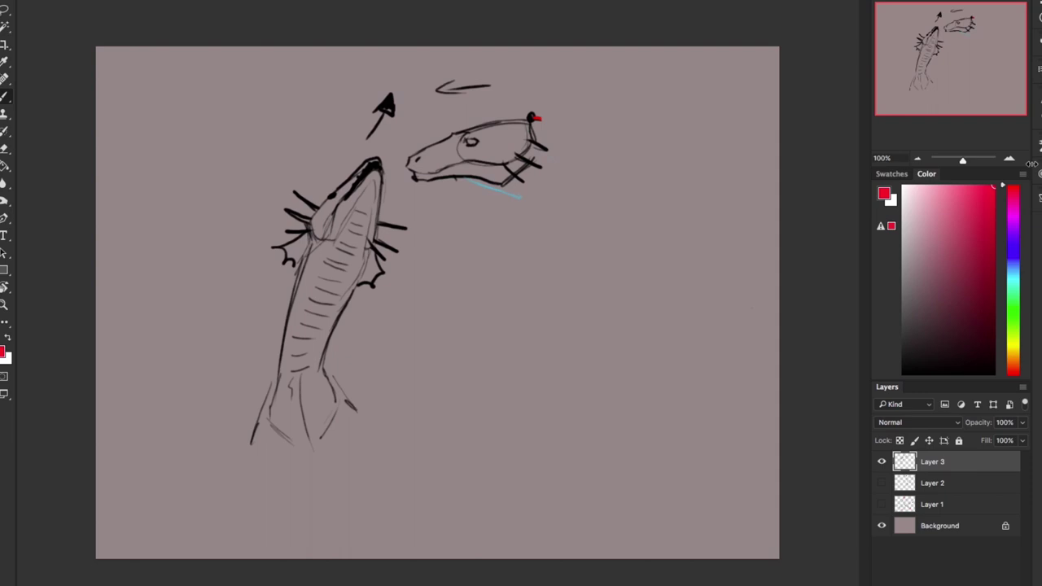
mouse_move(529, 117)
mouse_down()
mouse_move(618, 214)
mouse_move(777, 344)
mouse_up()
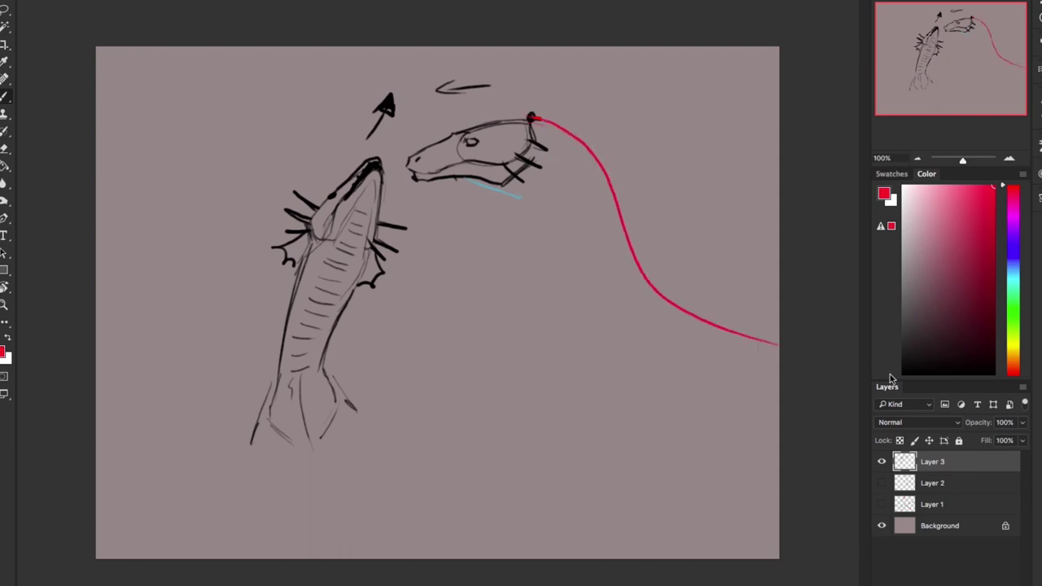
click(1013, 256)
drag(1013, 256, 1013, 275)
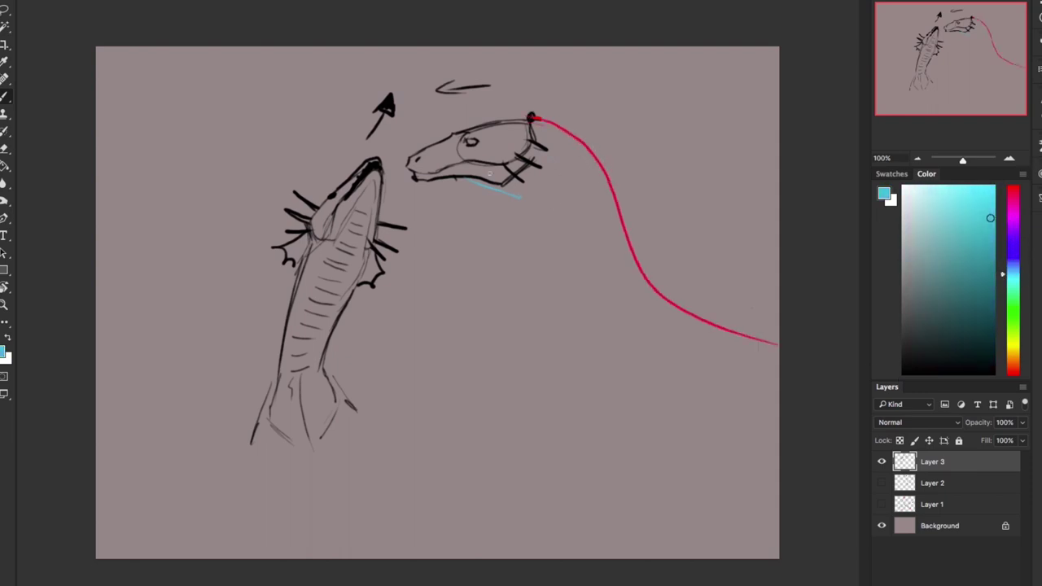
mouse_move(482, 188)
mouse_down()
mouse_move(543, 232)
mouse_move(602, 364)
mouse_move(586, 340)
mouse_move(631, 406)
mouse_move(680, 431)
mouse_move(664, 401)
mouse_move(675, 317)
mouse_up()
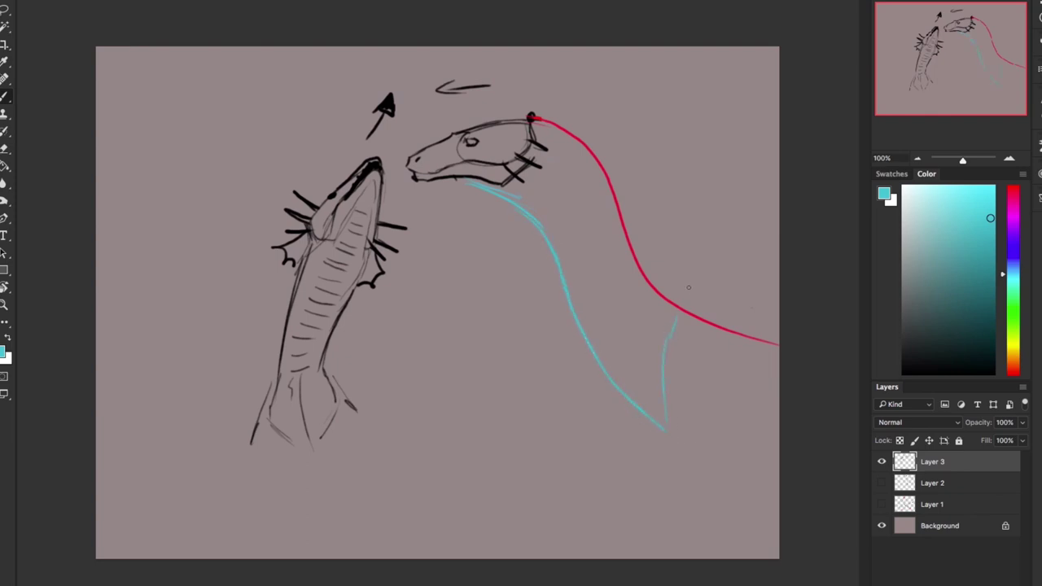
Draw a purple line from the corner of the jaw down to the neck's base as an alternative throat contour.
drag(1009, 275, 1011, 221)
click(955, 252)
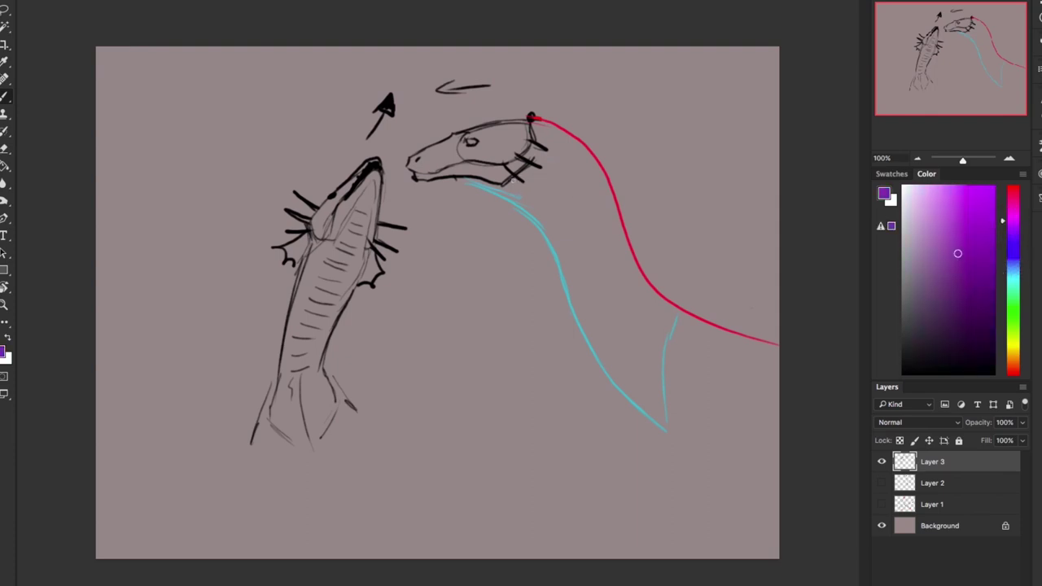
mouse_move(493, 186)
mouse_down()
mouse_move(529, 191)
mouse_move(567, 218)
mouse_move(630, 379)
mouse_move(691, 420)
mouse_up()
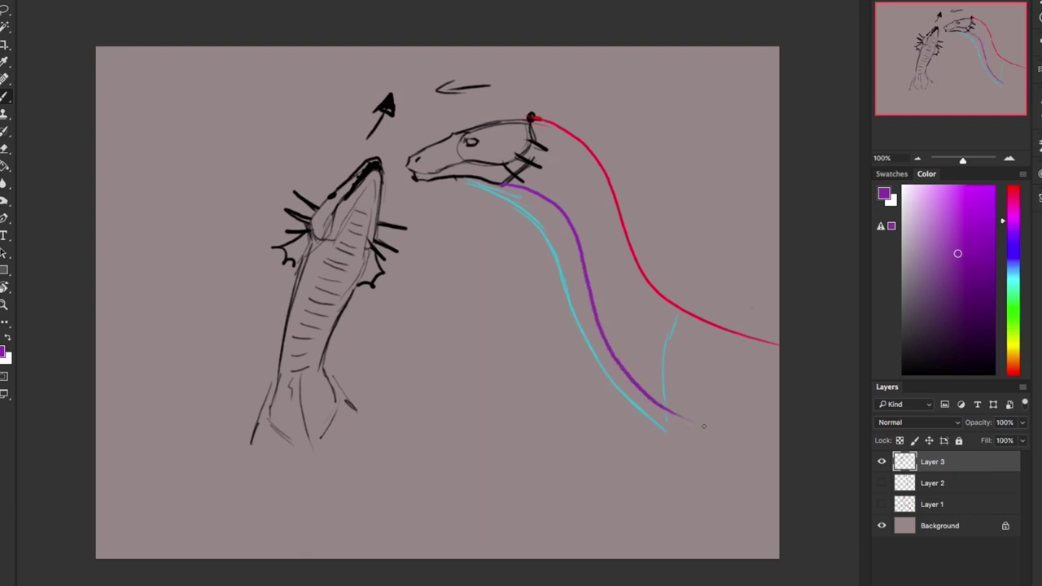
Trace the top of the head in orange, and draw a thinner neck's front line and the shoulder line in orange.
click(1012, 364)
click(992, 196)
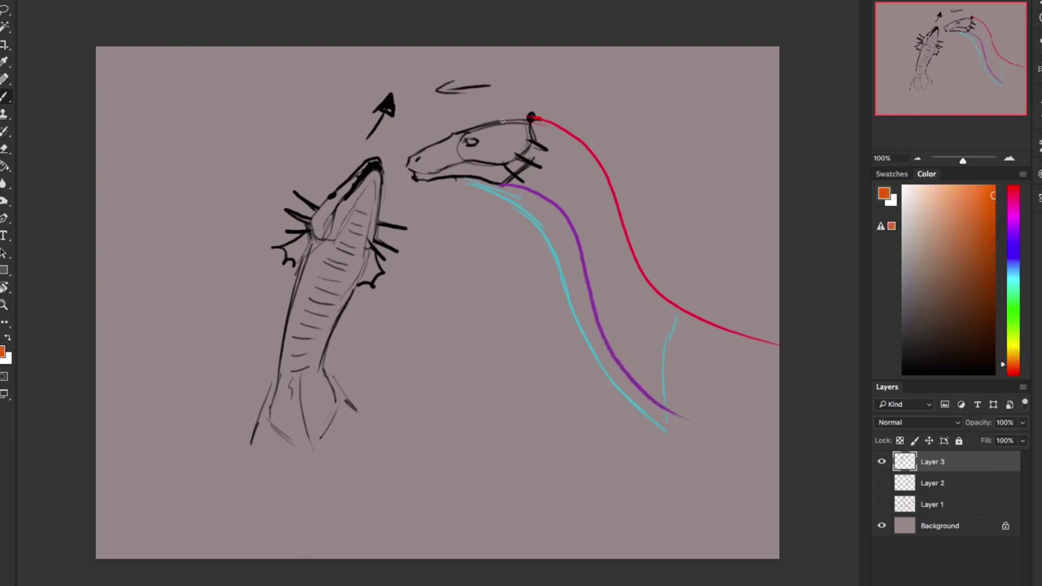
drag(521, 120, 405, 157)
mouse_move(531, 158)
mouse_down()
mouse_move(581, 196)
mouse_move(617, 291)
mouse_move(664, 350)
mouse_up()
drag(682, 312, 663, 427)
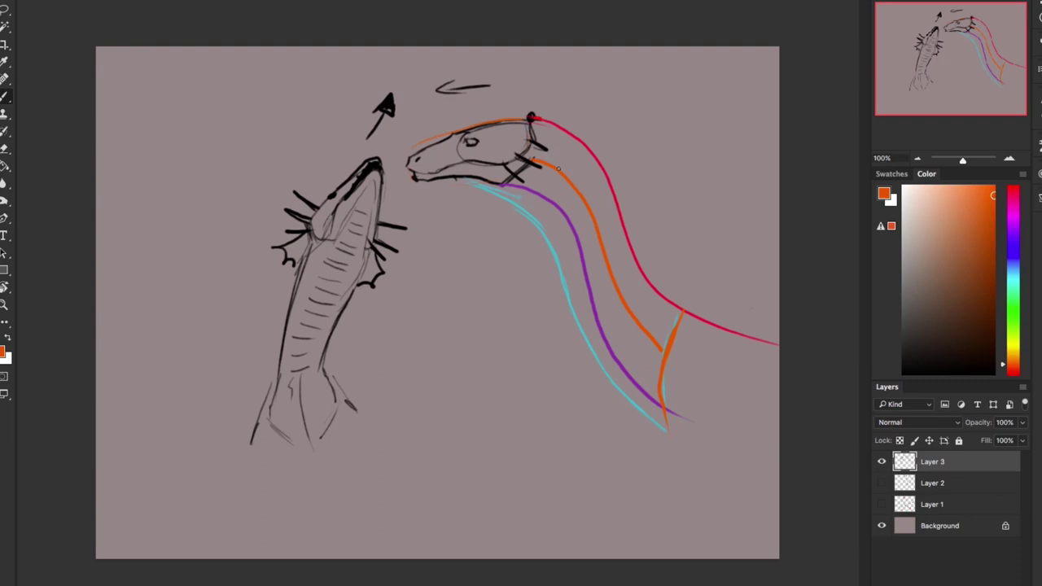
Outline a scalloped webbed crest in black along the back of the neck, from the back of the head to its base.
click(905, 375)
mouse_move(533, 118)
mouse_down()
mouse_move(592, 73)
mouse_move(602, 98)
mouse_move(684, 111)
mouse_move(689, 170)
mouse_move(712, 198)
mouse_move(719, 268)
mouse_move(691, 311)
mouse_up()
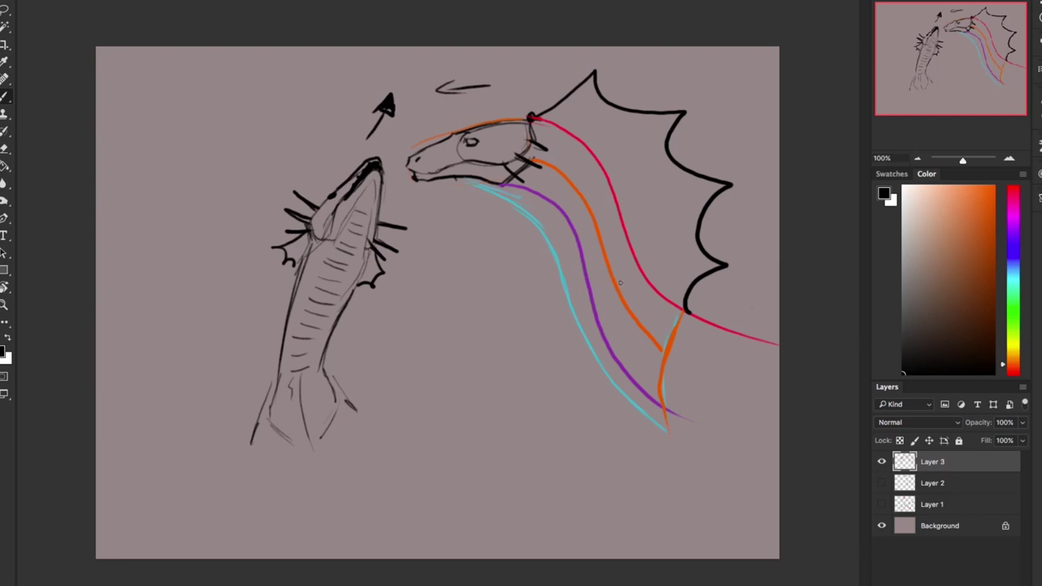
Erase the light blue and purple throat lines, keeping the orange line as the front of the neck.
key(e)
mouse_move(482, 195)
mouse_down()
mouse_move(509, 205)
mouse_move(526, 194)
mouse_move(571, 309)
mouse_move(565, 255)
mouse_move(631, 423)
mouse_up()
mouse_move(663, 453)
mouse_down()
mouse_move(660, 421)
mouse_move(652, 427)
mouse_up()
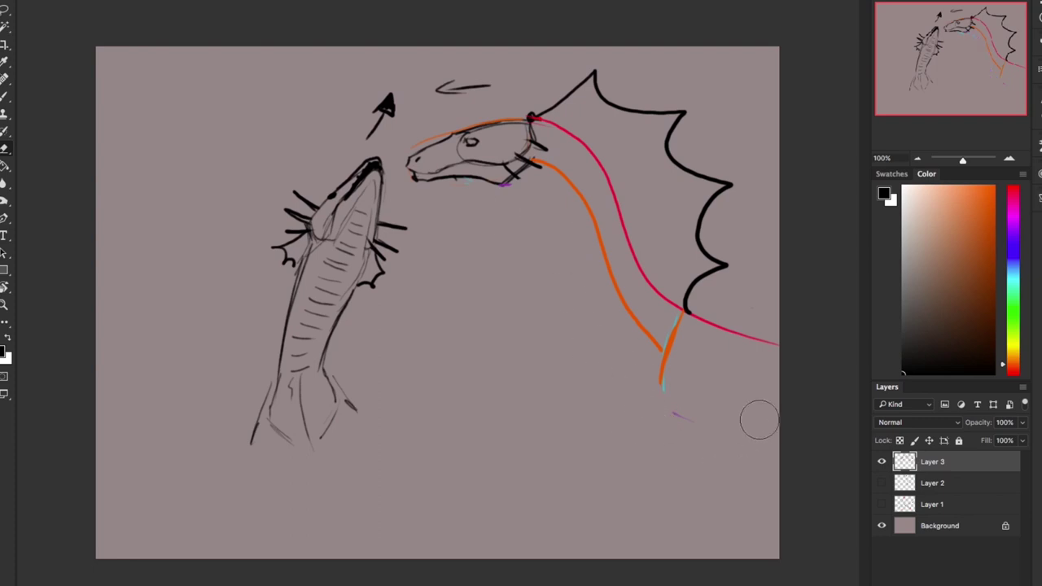
Draw pointed black spines rising from the red back line into the webbed neck crest.
key(b)
mouse_move(566, 128)
mouse_down()
mouse_move(632, 100)
mouse_move(574, 136)
mouse_up()
mouse_move(592, 157)
mouse_down()
mouse_move(632, 142)
mouse_move(603, 175)
mouse_up()
mouse_move(614, 183)
mouse_down()
mouse_move(627, 179)
mouse_move(620, 212)
mouse_move(696, 218)
mouse_up()
drag(633, 255, 686, 223)
mouse_move(640, 267)
mouse_down()
mouse_move(658, 264)
mouse_move(651, 282)
mouse_up()
Add a long swept-back horn on top of the dragon's head and a scalloped webbed frill under its jaw.
drag(489, 123, 601, 62)
mouse_move(525, 116)
mouse_down()
mouse_move(599, 68)
mouse_move(533, 114)
mouse_up()
mouse_move(468, 179)
mouse_down()
mouse_move(472, 209)
mouse_move(507, 212)
mouse_move(539, 167)
mouse_up()
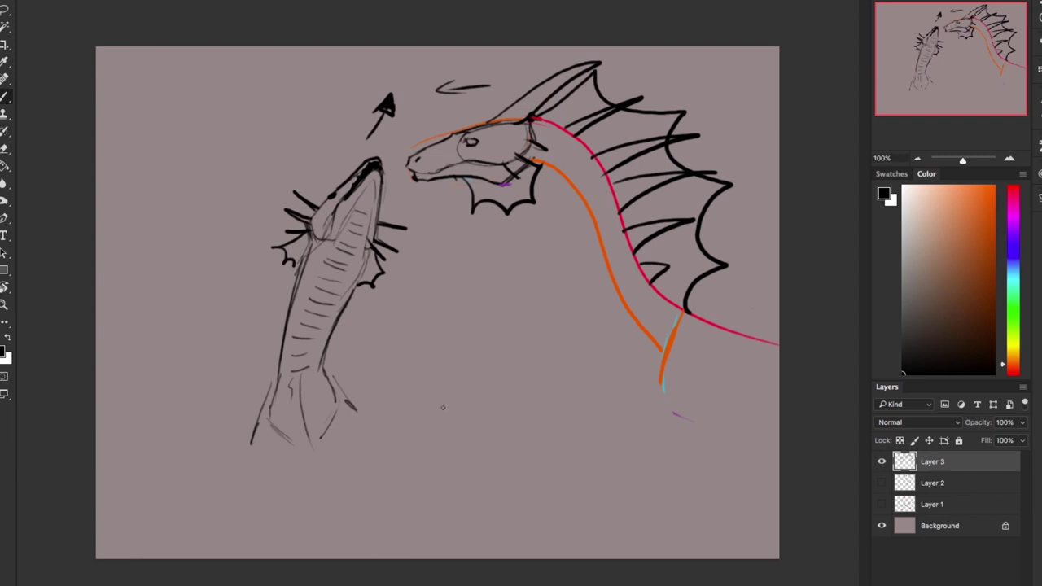
Sketch a small, flat dragon head with a jagged crest and a thin, straight horizontal neck below the profile dragon.
mouse_move(464, 395)
mouse_down()
mouse_move(432, 401)
mouse_move(465, 404)
mouse_move(435, 410)
mouse_move(476, 392)
mouse_move(462, 395)
mouse_move(498, 363)
mouse_move(579, 382)
mouse_up()
drag(483, 402, 573, 398)
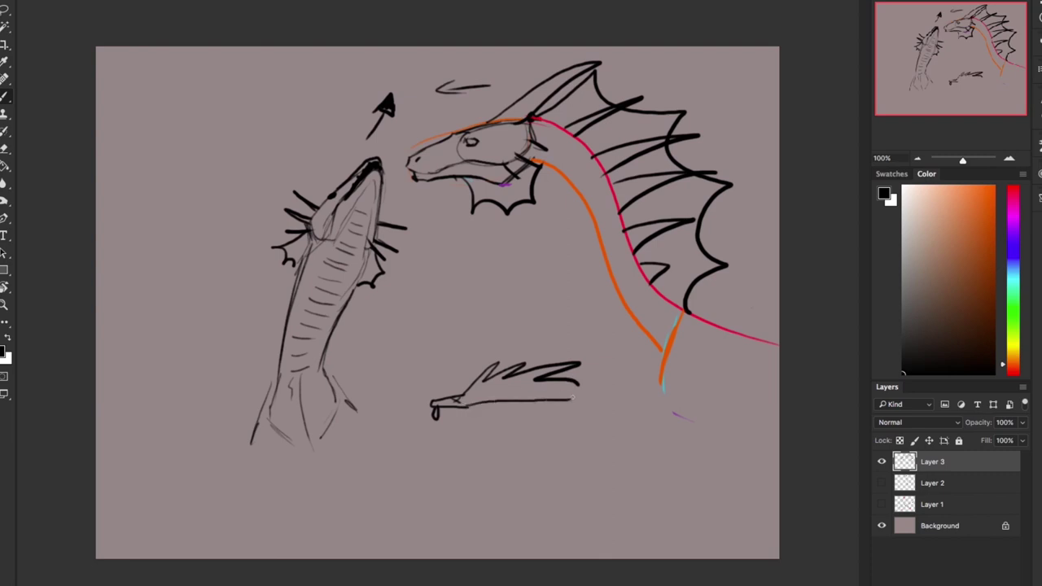
mouse_move(461, 397)
mouse_down()
mouse_move(578, 388)
mouse_move(579, 405)
mouse_move(598, 409)
mouse_up()
Sketch the small dragon's body, shoulder and large folded wings behind its straight neck.
drag(591, 358, 633, 361)
drag(588, 411, 660, 395)
drag(631, 356, 720, 397)
mouse_move(612, 370)
mouse_down()
mouse_move(665, 403)
mouse_move(591, 498)
mouse_move(712, 495)
mouse_up()
mouse_move(521, 491)
mouse_down()
mouse_move(741, 455)
mouse_move(740, 409)
mouse_up()
mouse_move(584, 406)
mouse_down()
mouse_move(561, 433)
mouse_move(706, 403)
mouse_up()
Mark the small straight-necked dragon with an X, and retrace the front of the large dragon's curved neck in black.
drag(438, 332, 509, 370)
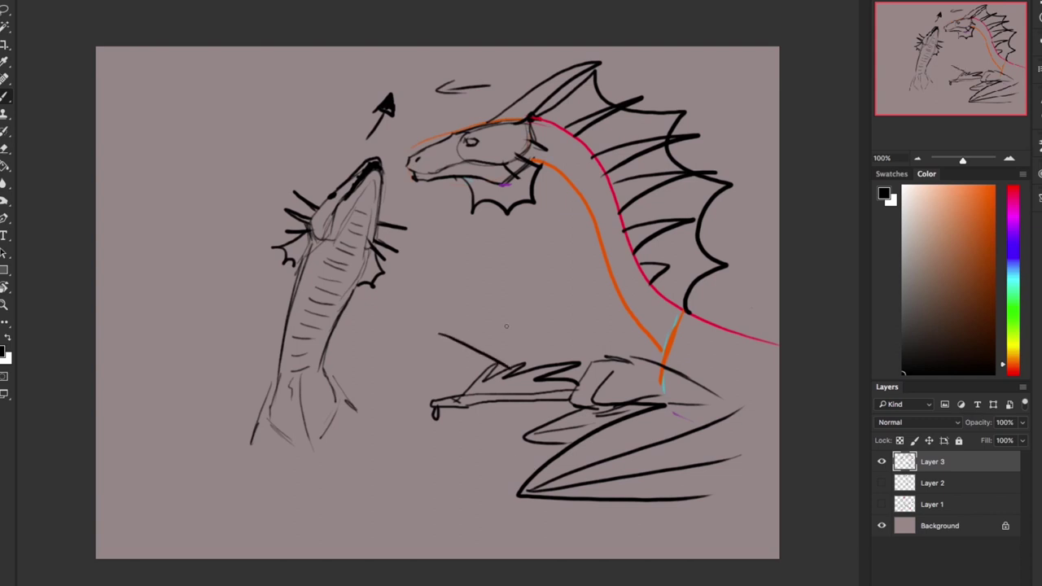
drag(498, 312, 445, 379)
mouse_move(533, 159)
mouse_down()
mouse_move(591, 213)
mouse_move(607, 275)
mouse_move(669, 361)
mouse_up()
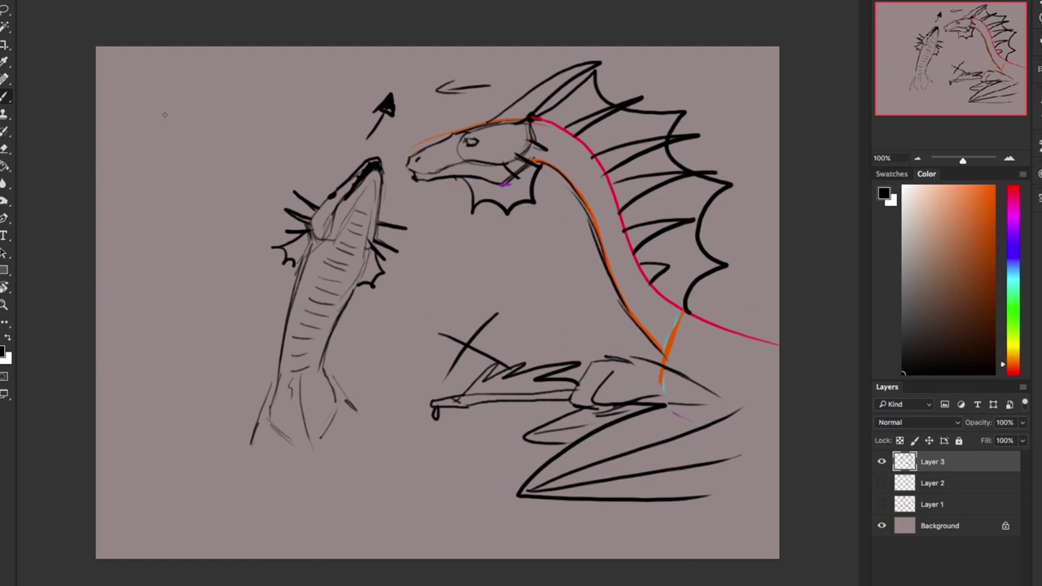
Handwrite "Discord" beside the upward-pointing reptile and draw a large downward arrow with a filled head beneath the word.
mouse_move(165, 102)
mouse_down()
mouse_move(168, 136)
mouse_move(244, 133)
mouse_move(258, 117)
mouse_move(285, 115)
mouse_move(306, 132)
mouse_up()
click(201, 113)
drag(305, 94, 307, 134)
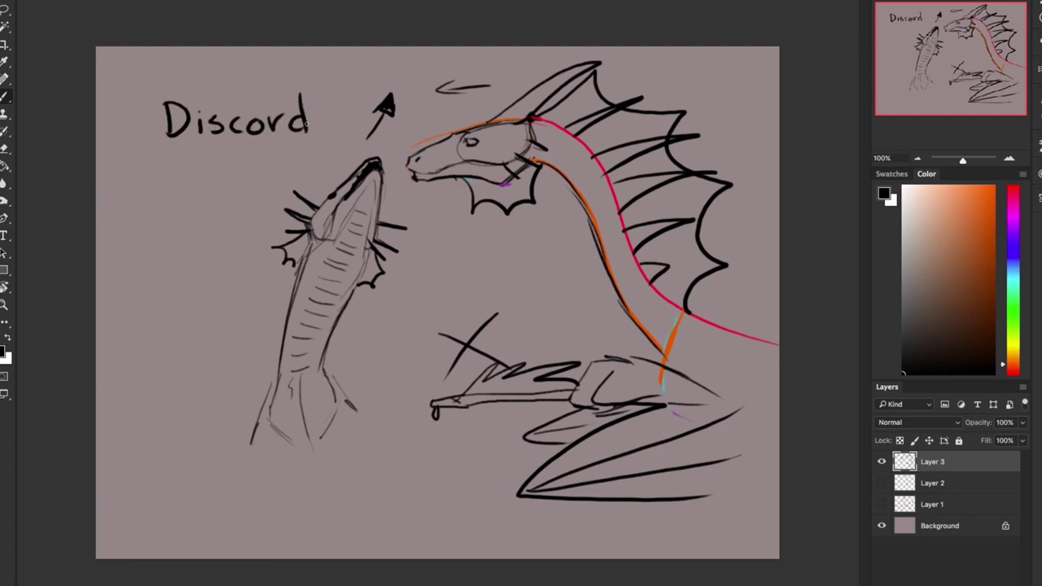
drag(210, 177, 210, 371)
mouse_move(210, 370)
mouse_down()
mouse_move(234, 324)
mouse_move(195, 323)
mouse_move(202, 355)
mouse_move(233, 324)
mouse_up()
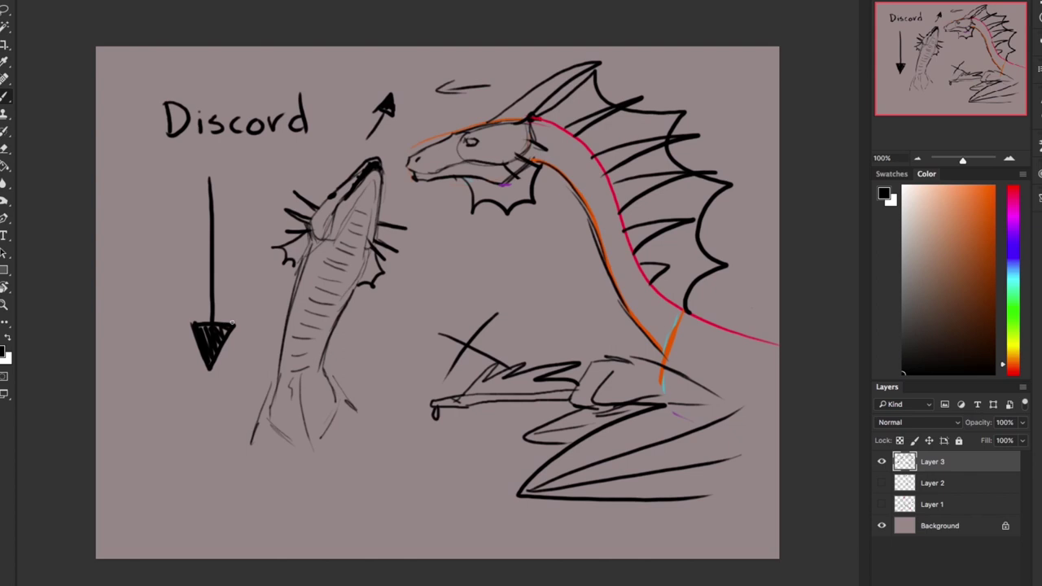